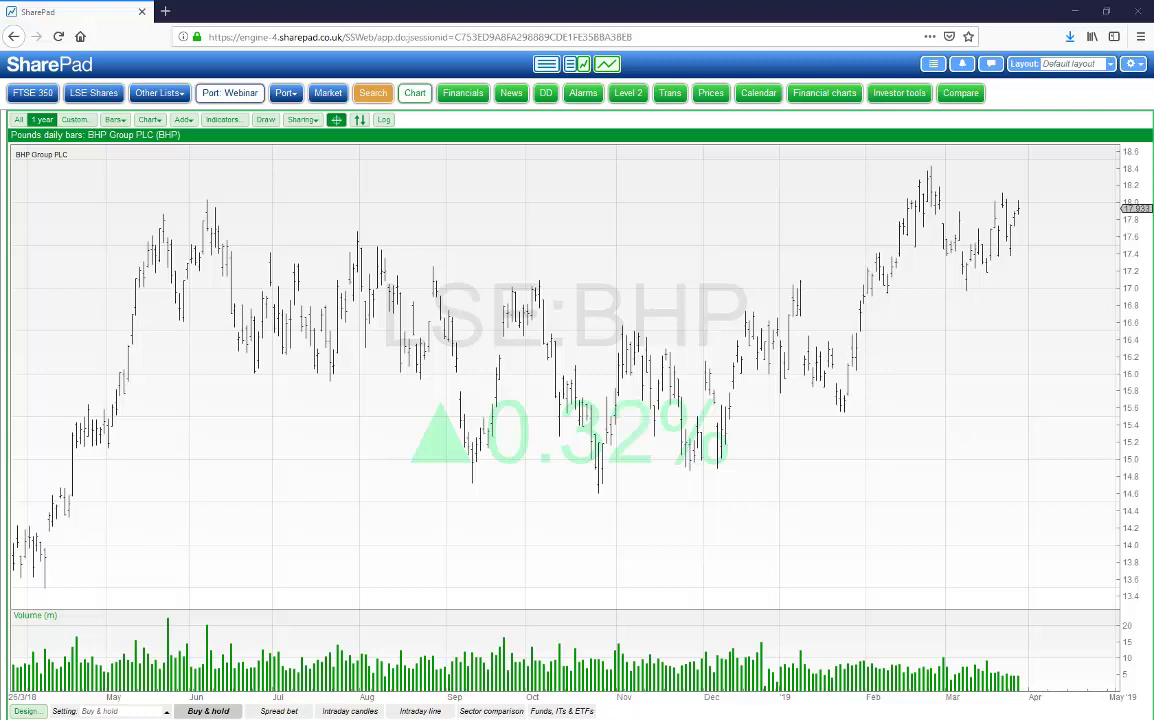
Step: Draw a gently rising BHP trendline from early July to March, then delete it
click(265, 120)
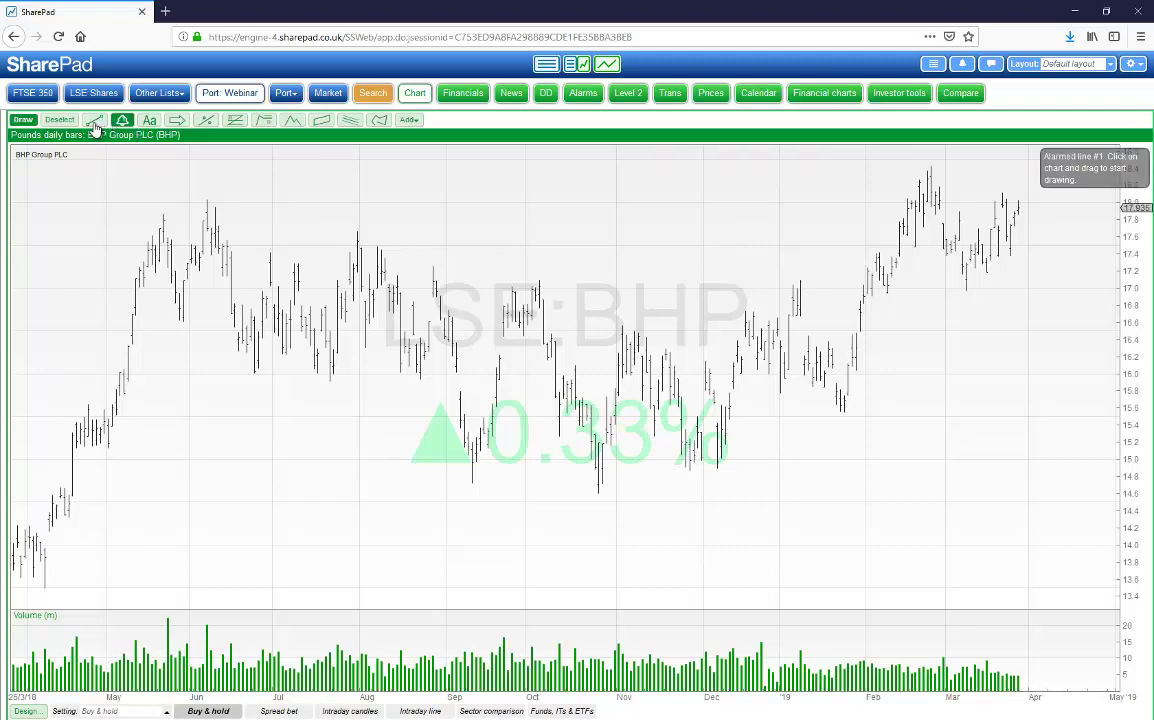
drag(319, 536, 1014, 477)
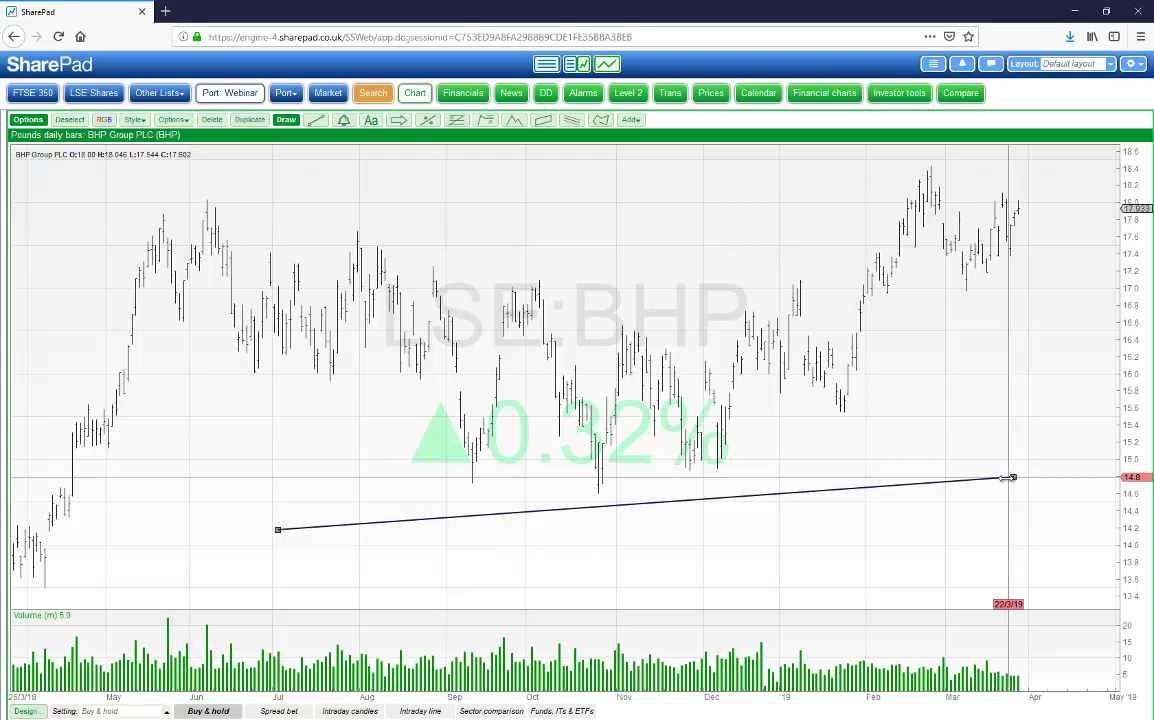
click(212, 121)
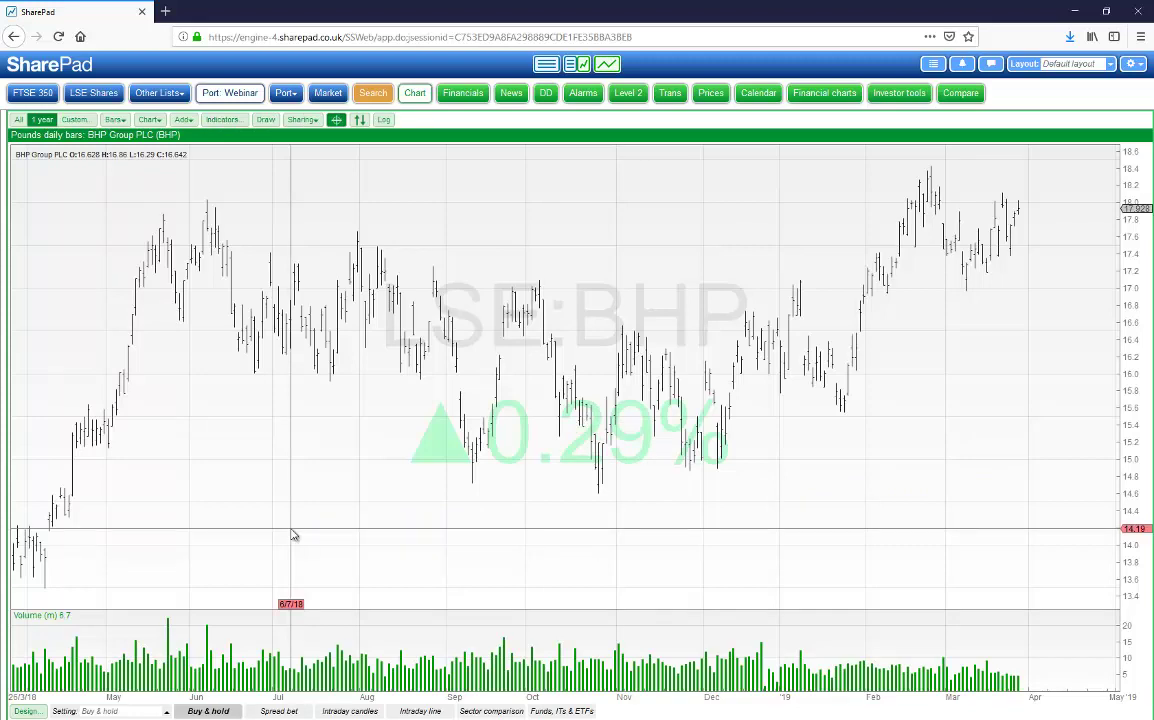
Step: Draw another trendline across the BHP chart and remove it with Delete
mouse_move(290, 528)
mouse_down()
mouse_move(626, 538)
mouse_move(990, 471)
mouse_up()
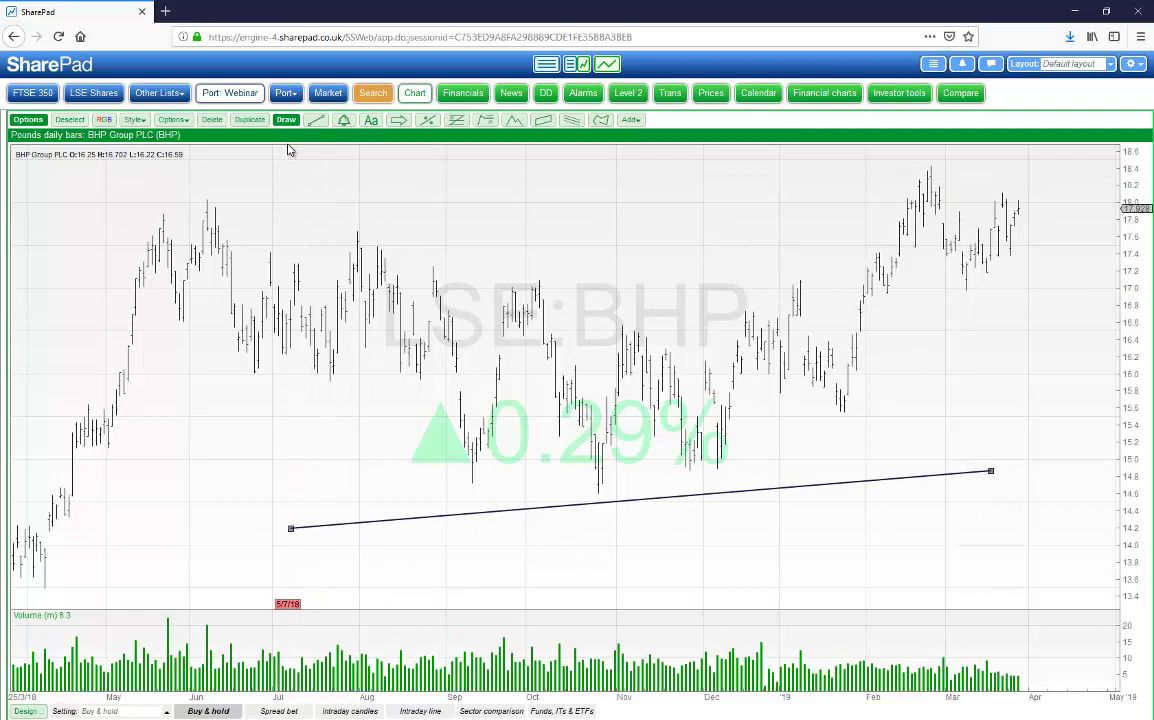
key(Delete)
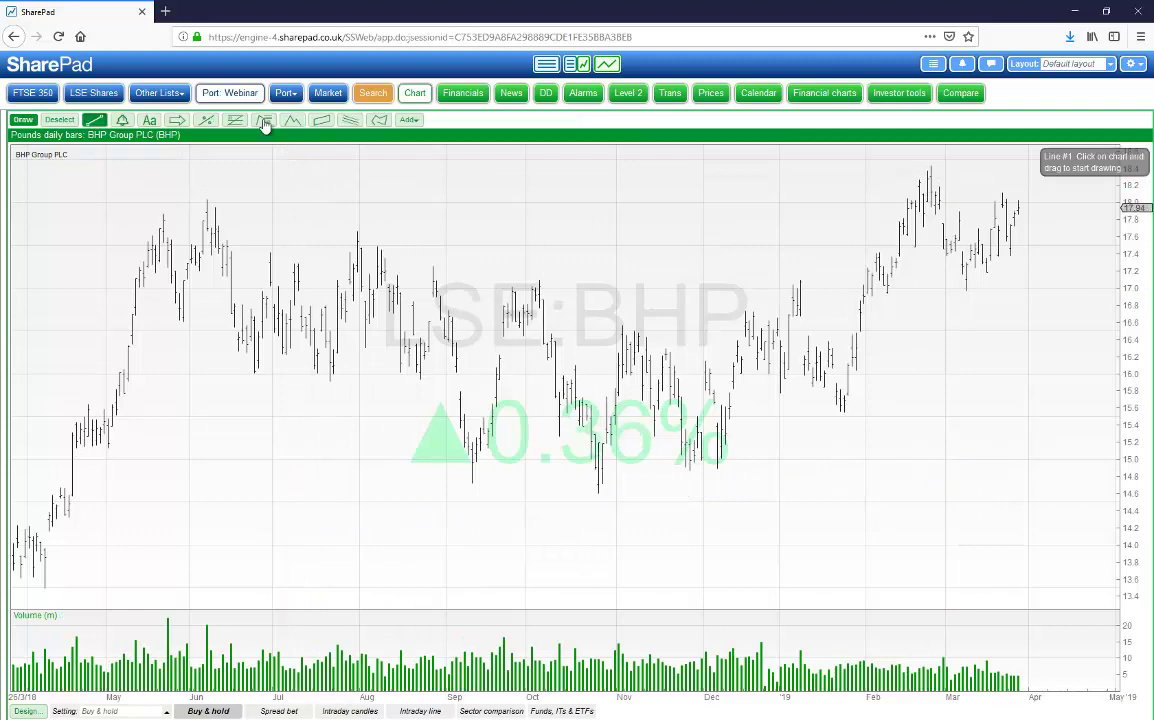
click(122, 120)
Step: Draw an alarmed line falling from the mid-February high through the late-March peaks
mouse_move(910, 153)
mouse_down()
mouse_move(948, 178)
mouse_move(1060, 207)
mouse_up()
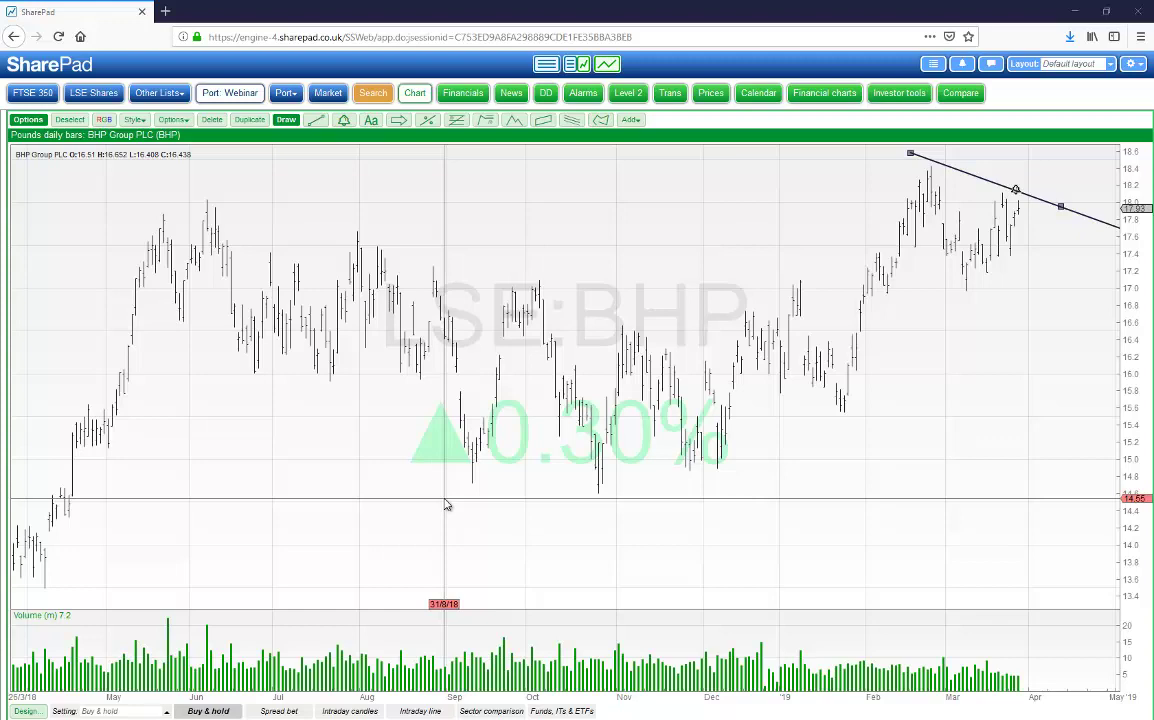
Step: Add a horizontal simple line at about 14.46 and a second alarmed line on BHP
click(316, 121)
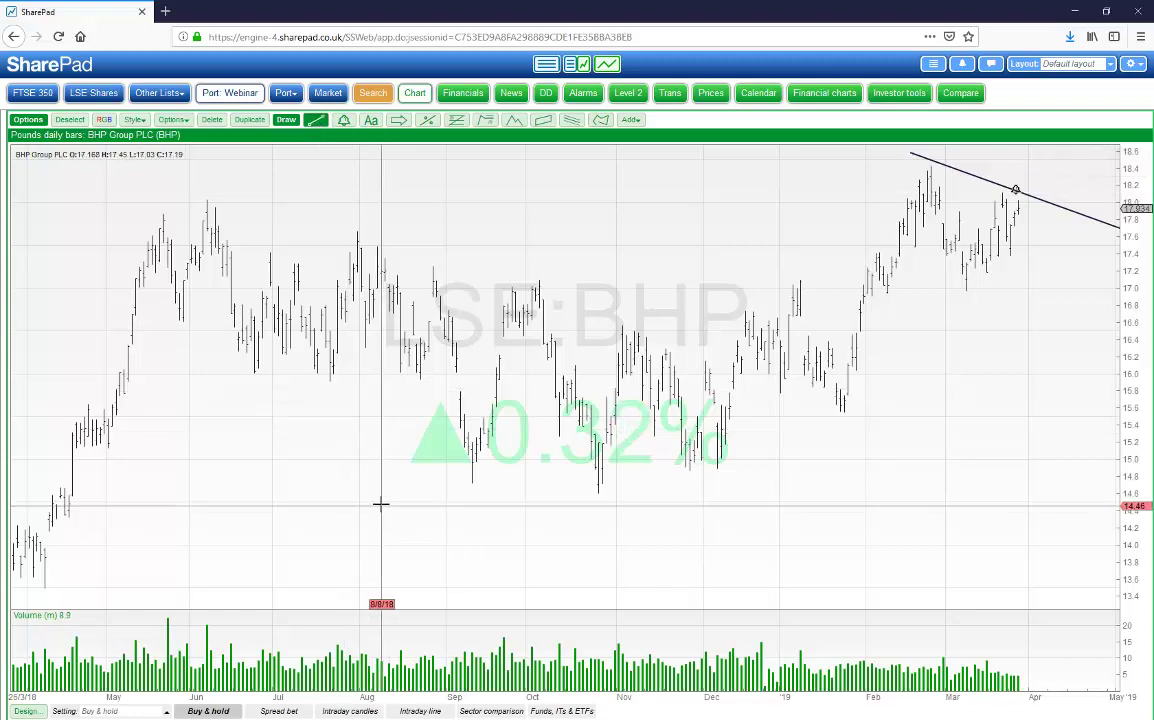
drag(380, 504, 388, 504)
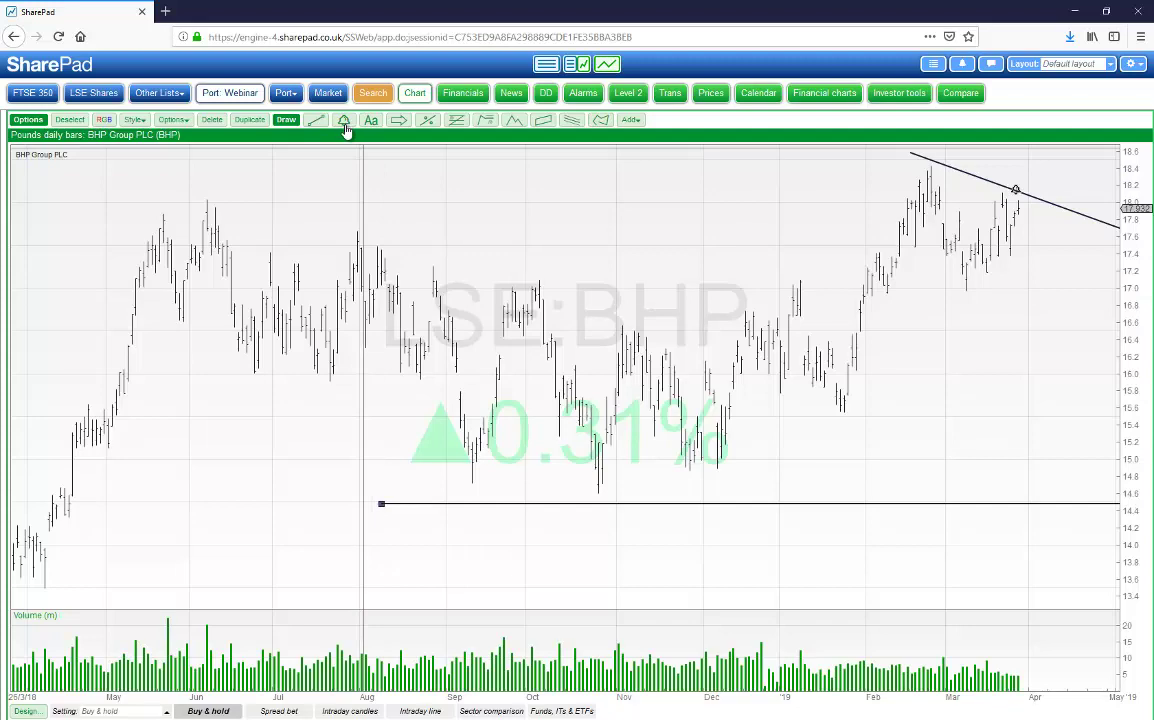
click(345, 122)
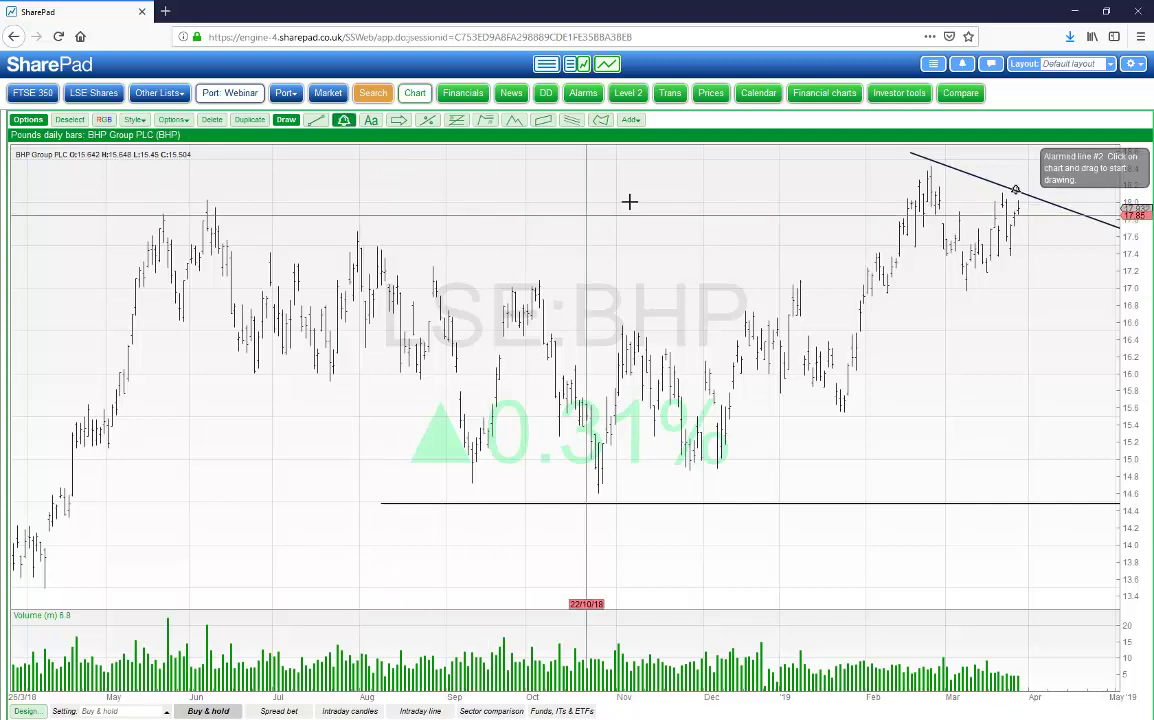
click(911, 298)
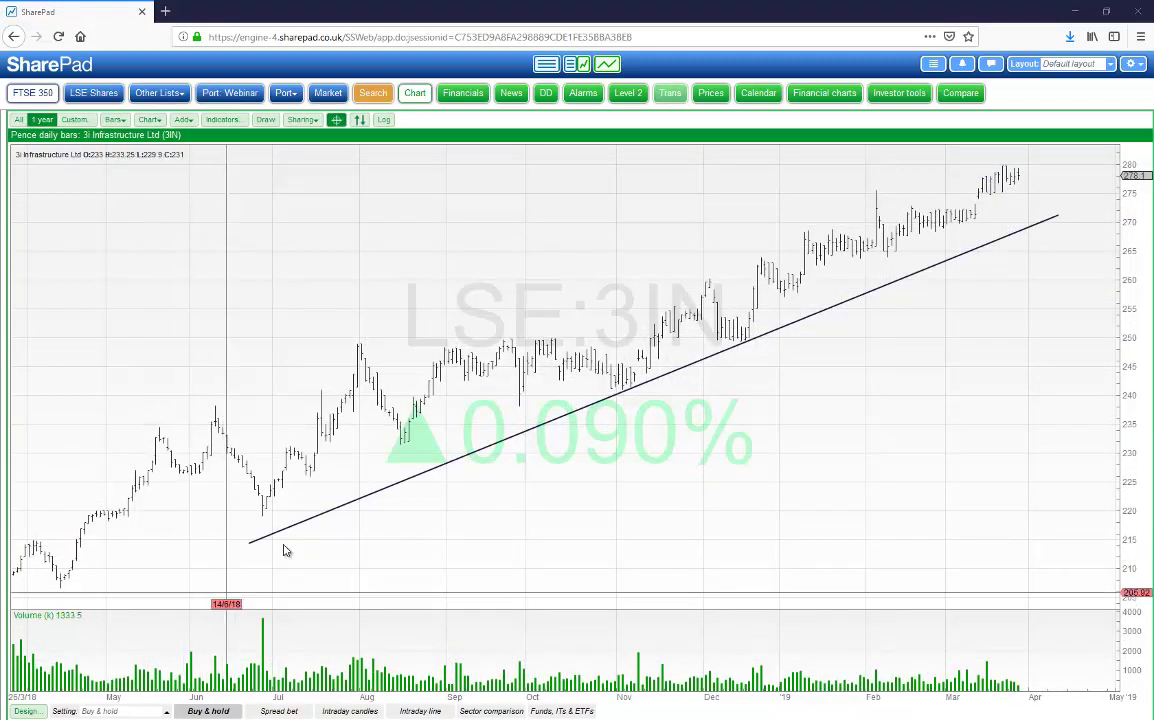
Step: Duplicate the rising 3IN trendline as a parallel upper channel line, then move to Aggreko
click(627, 391)
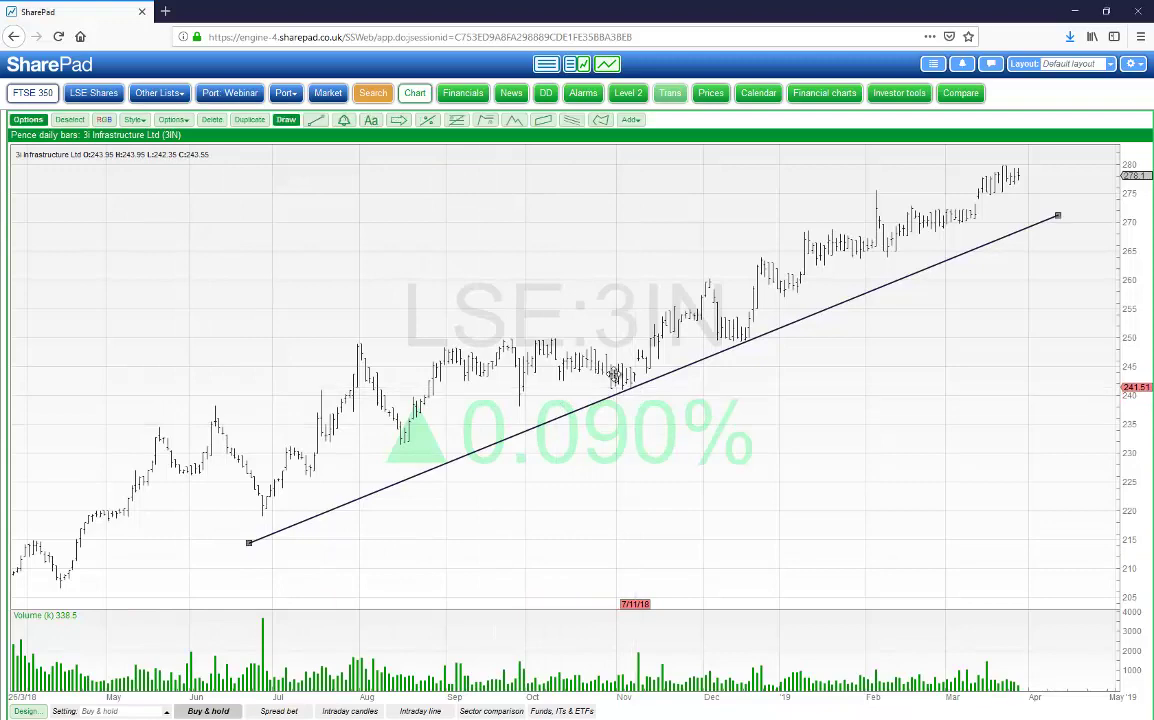
click(250, 120)
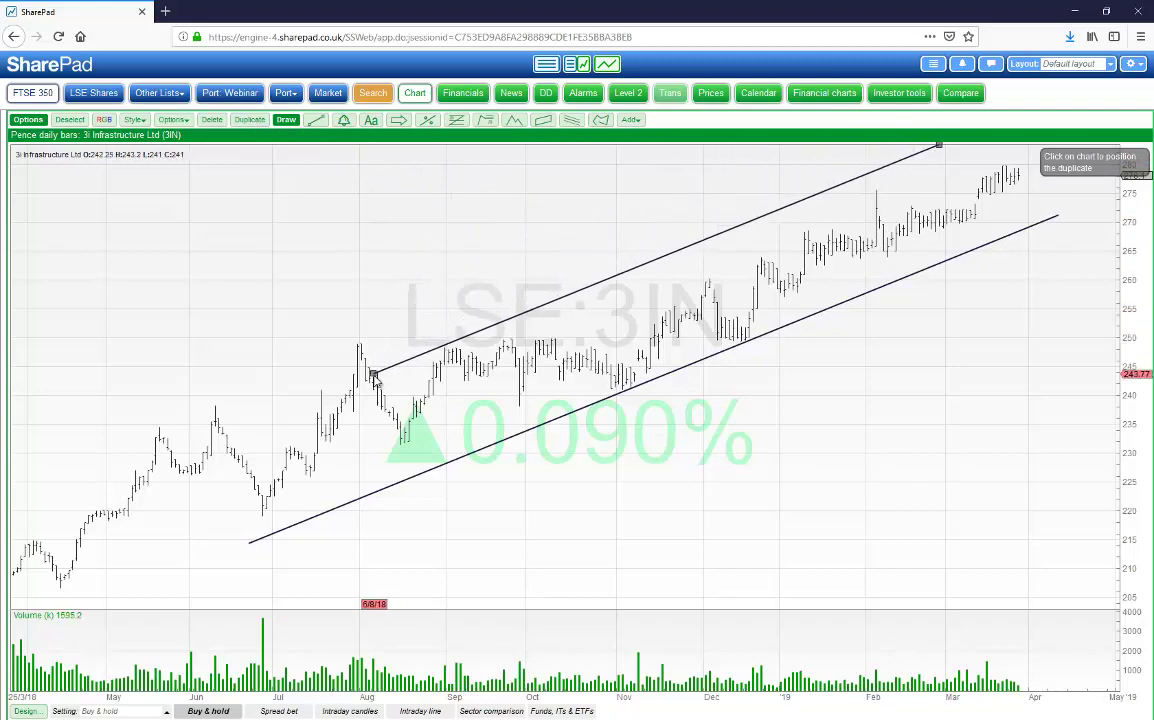
click(282, 440)
mouse_move(282, 440)
mouse_down()
mouse_move(242, 420)
mouse_move(211, 440)
mouse_move(227, 525)
mouse_move(226, 503)
mouse_move(172, 478)
mouse_move(252, 420)
mouse_move(277, 425)
mouse_move(260, 444)
mouse_up()
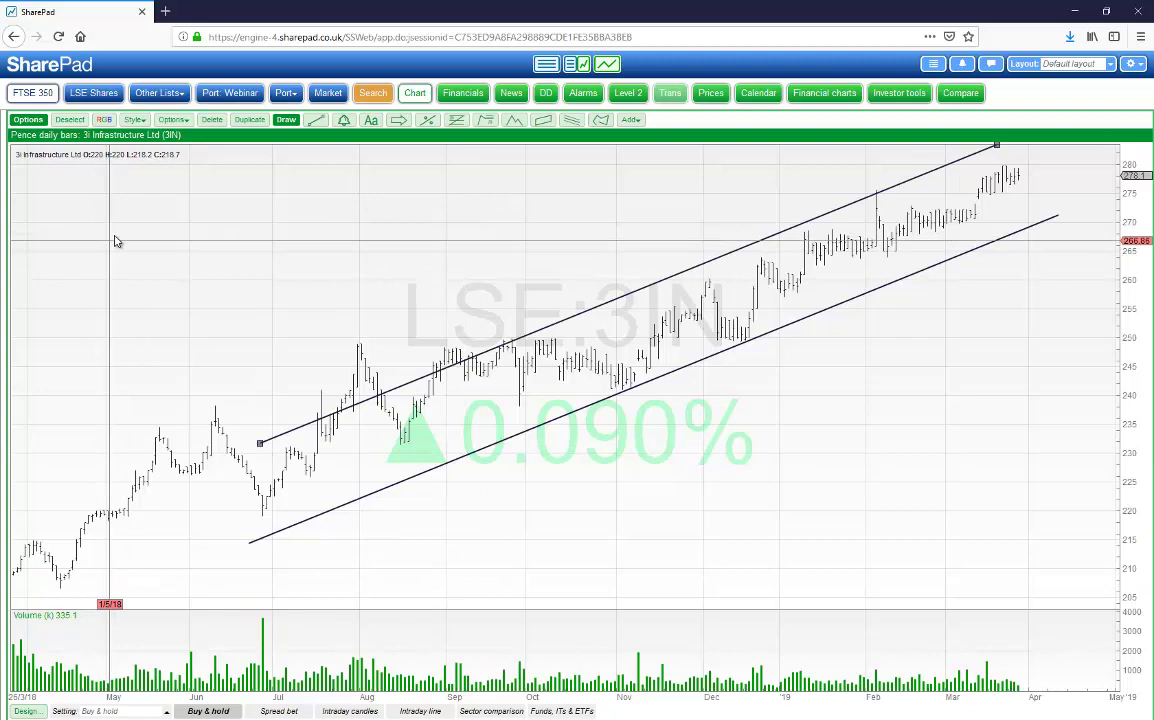
key(Down)
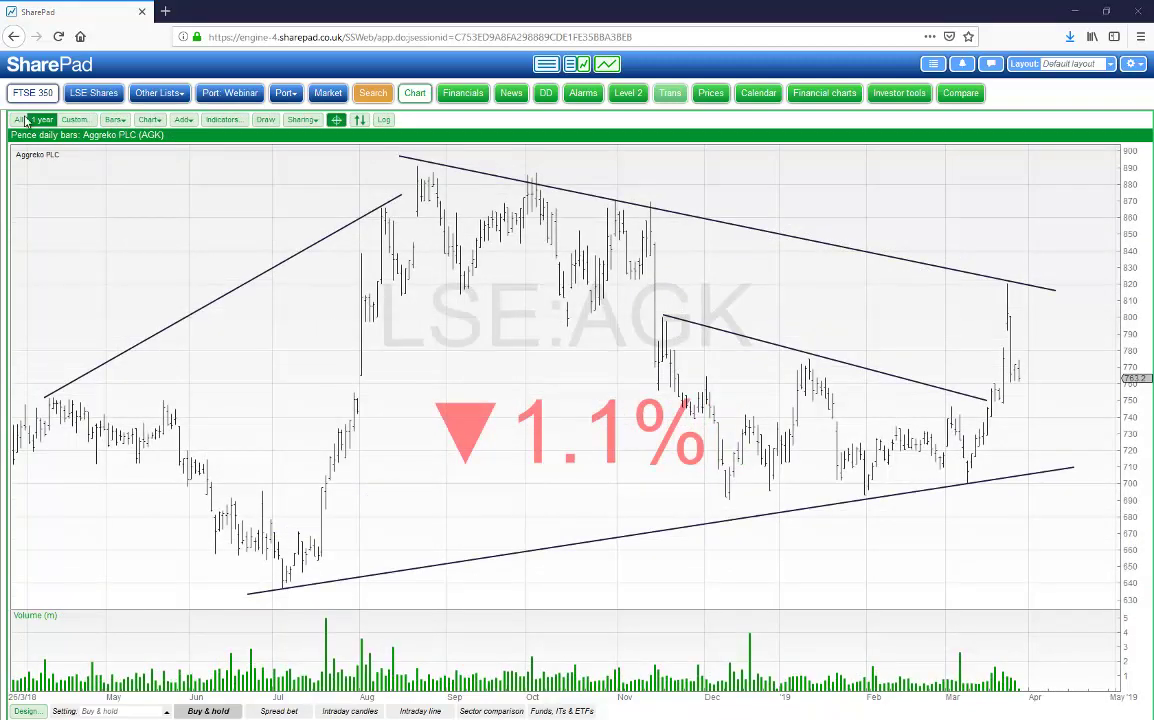
Step: Make the left rising Aggreko trendline green and set it as the default line style
click(271, 267)
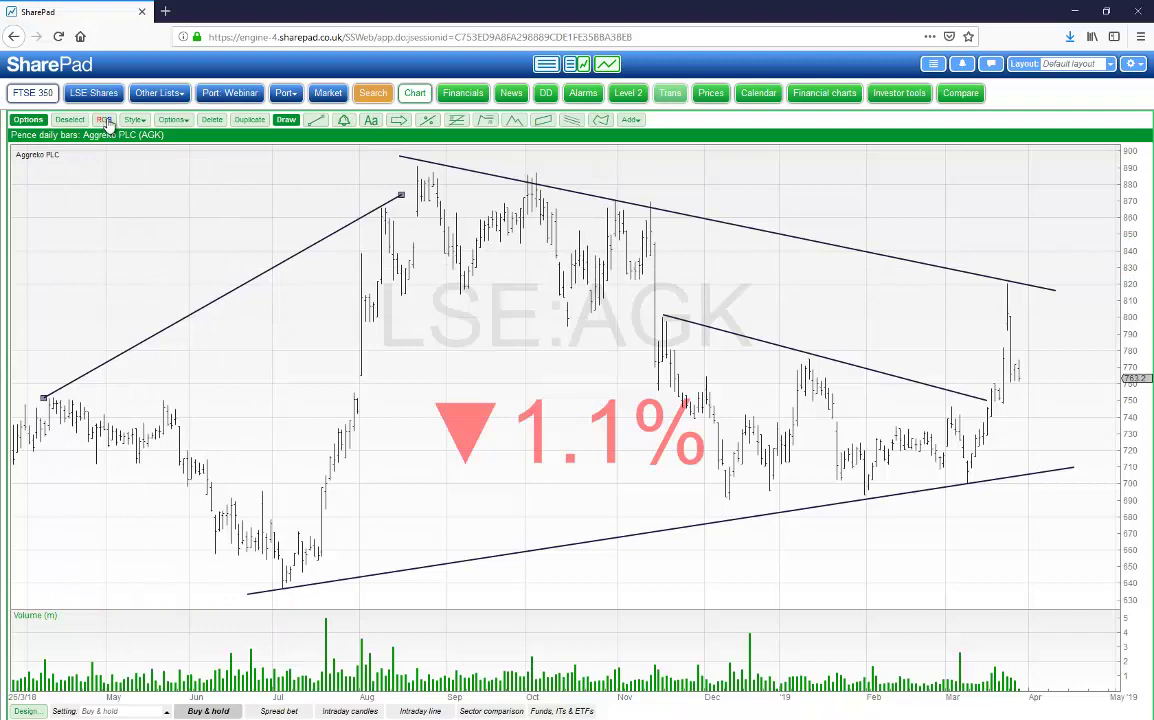
click(105, 120)
click(570, 180)
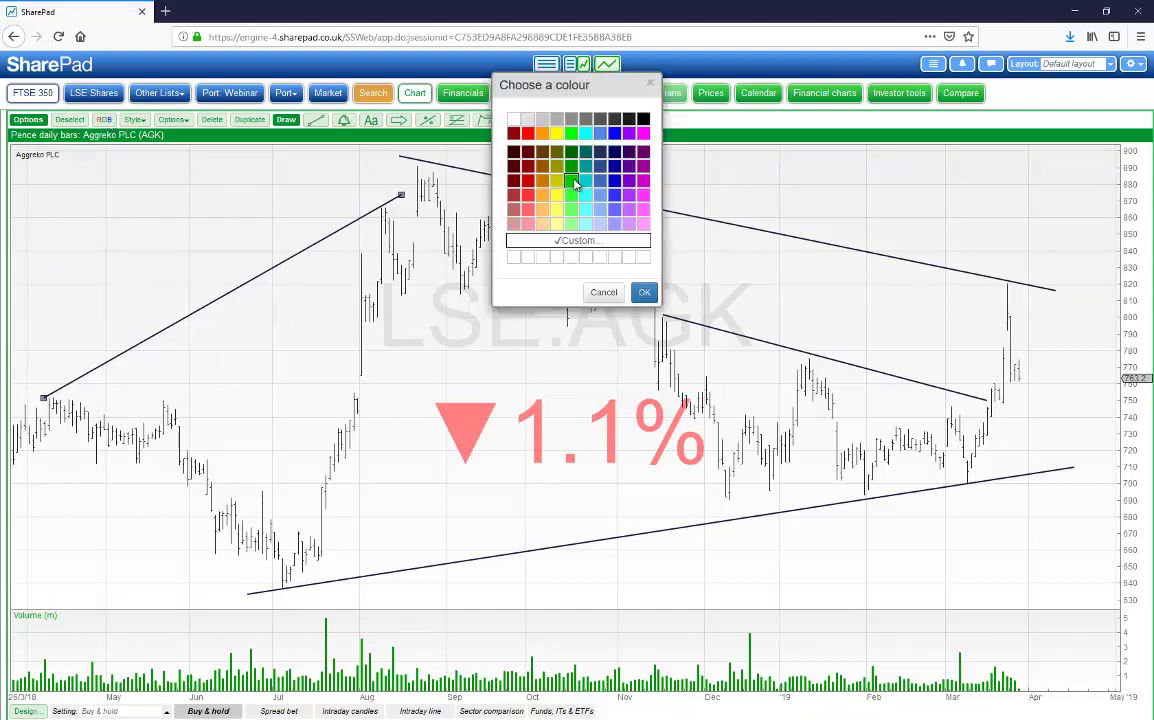
click(644, 292)
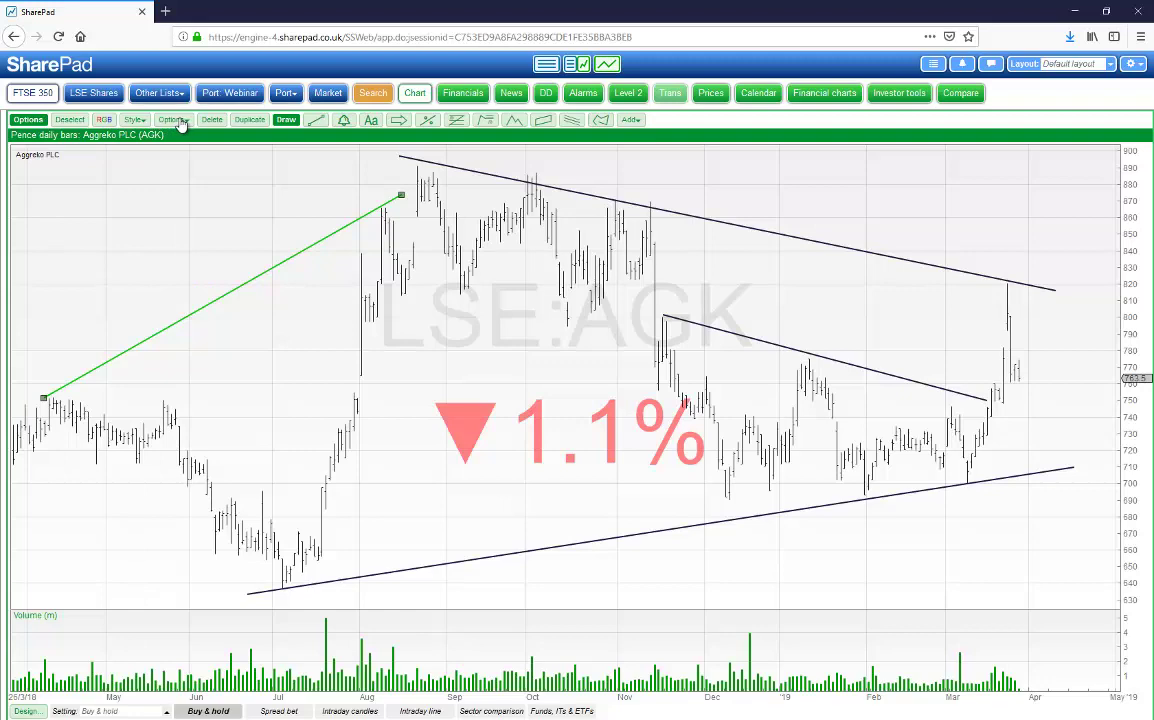
click(131, 120)
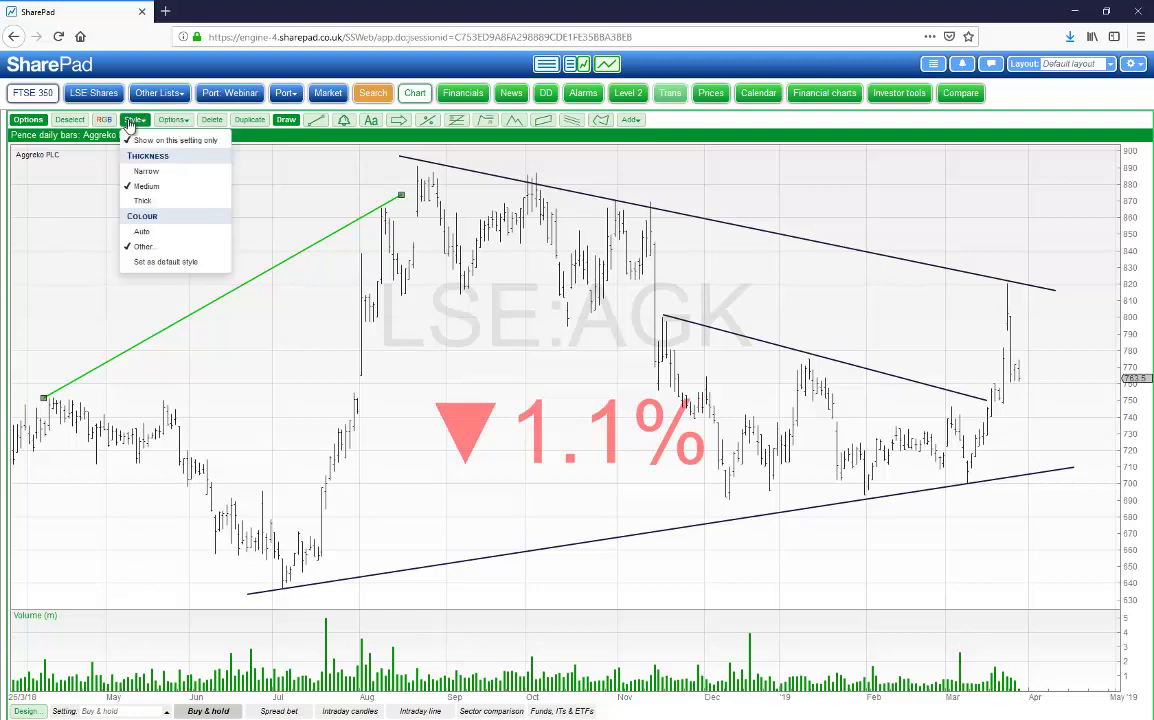
click(155, 263)
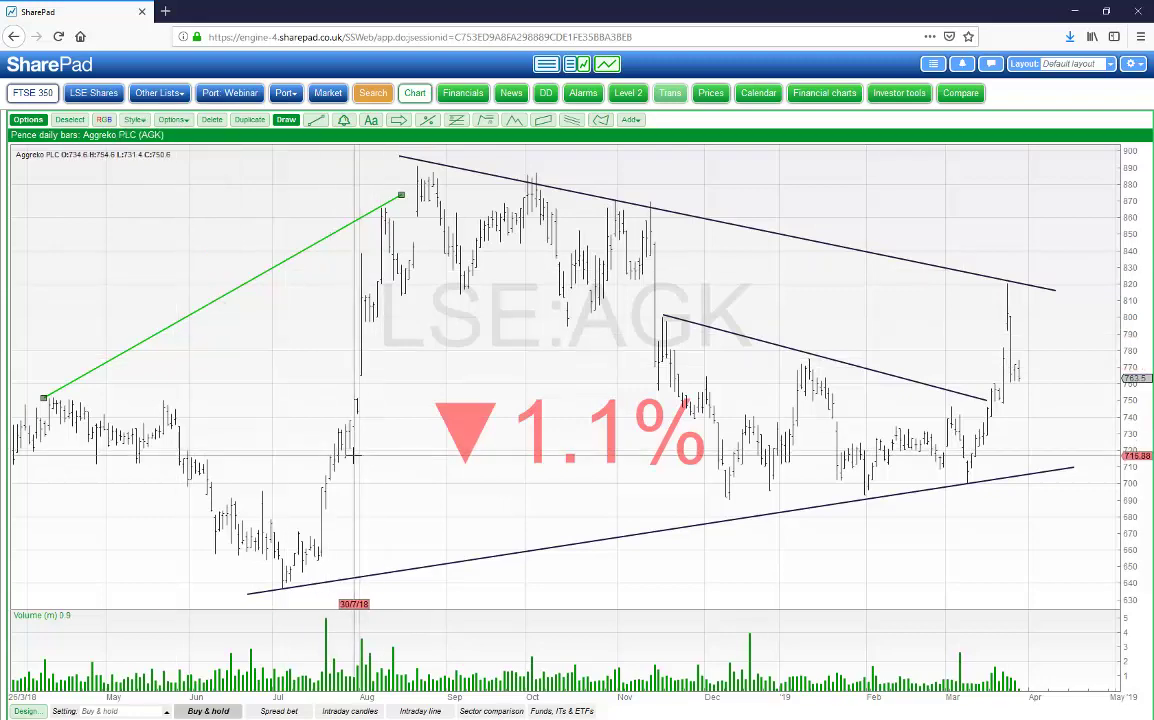
Step: Draw two more green lines on Aggreko, then move to Anglo American
drag(353, 456, 385, 443)
drag(460, 403, 585, 325)
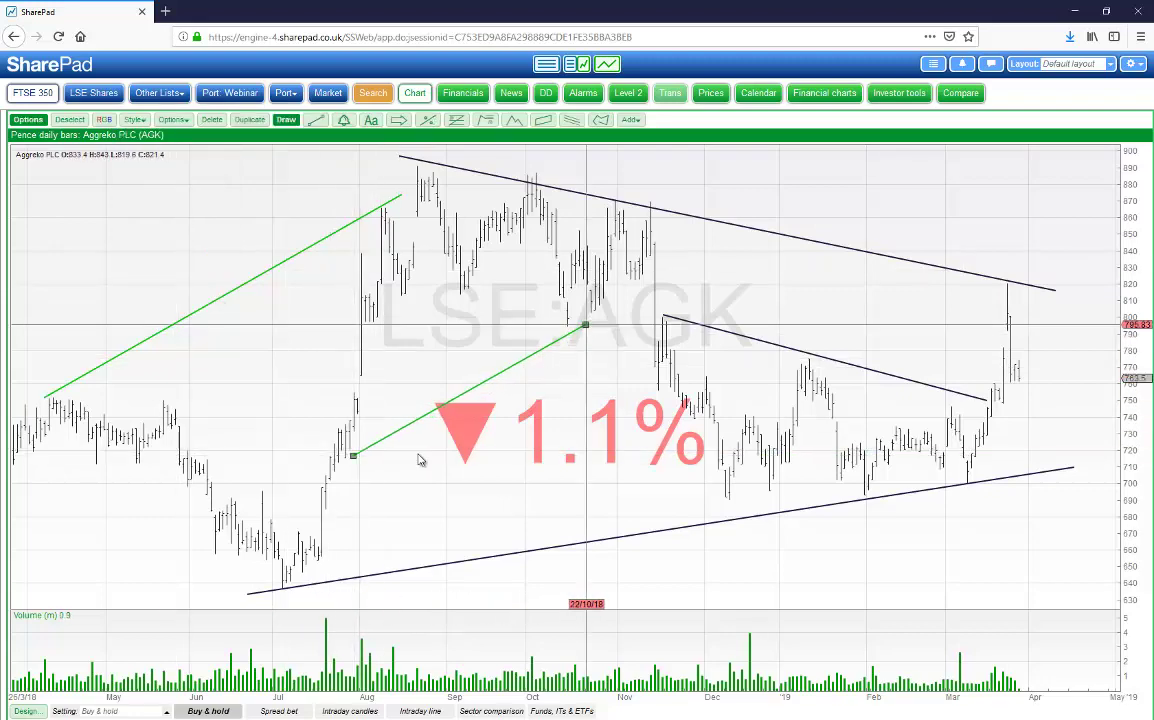
drag(343, 511, 596, 475)
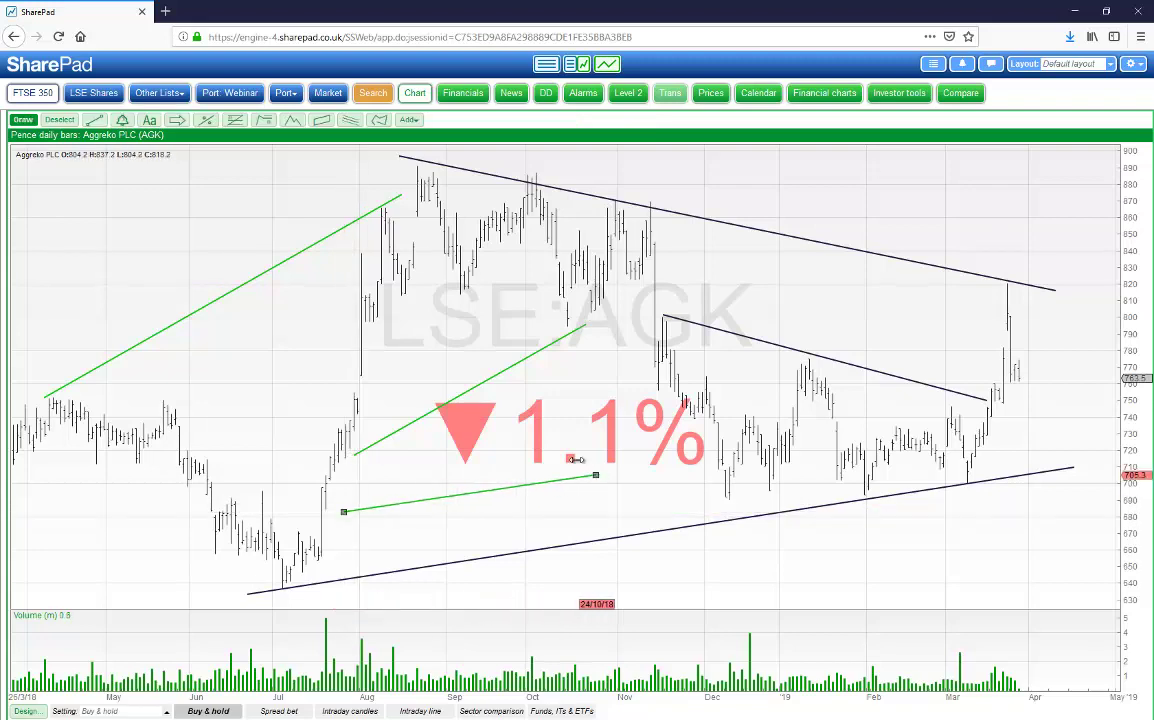
key(Down)
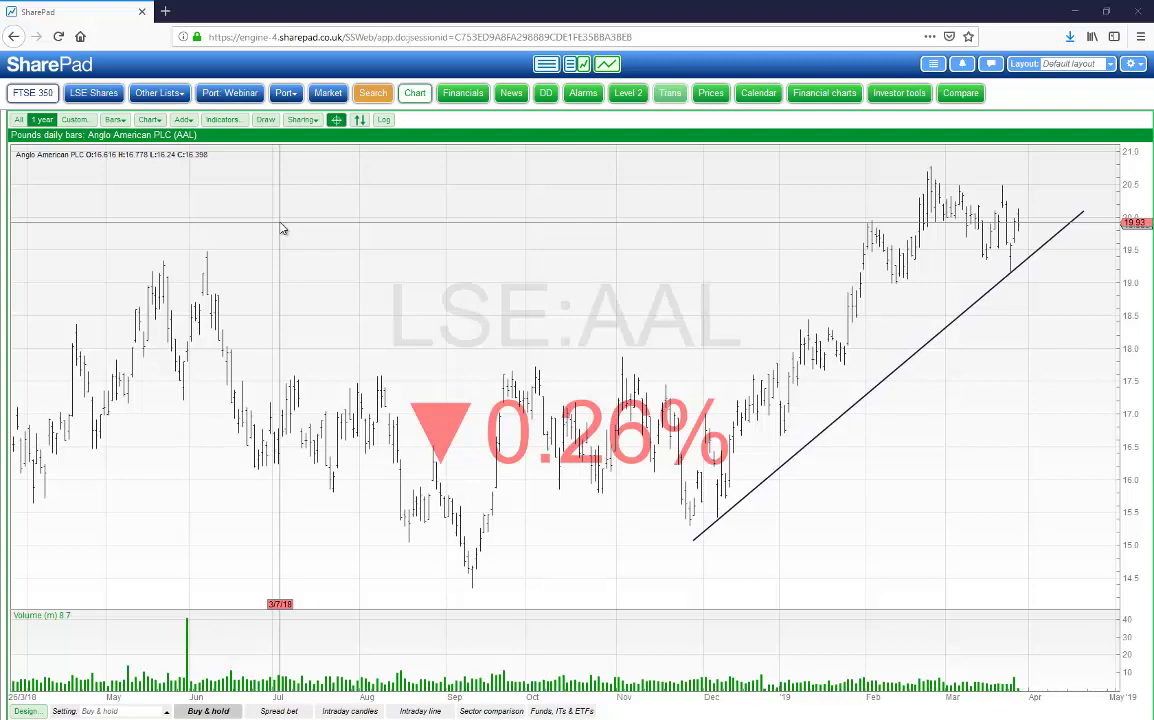
Step: Set the Anglo American trendline to extend into the future past April
click(867, 394)
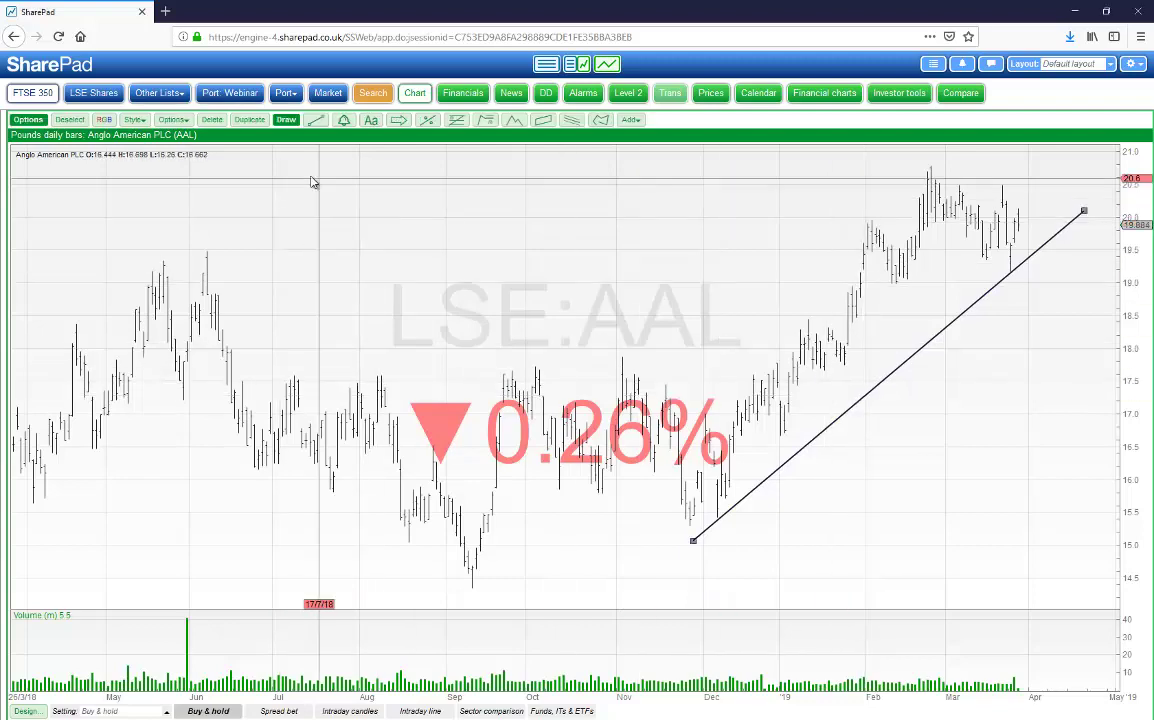
click(173, 120)
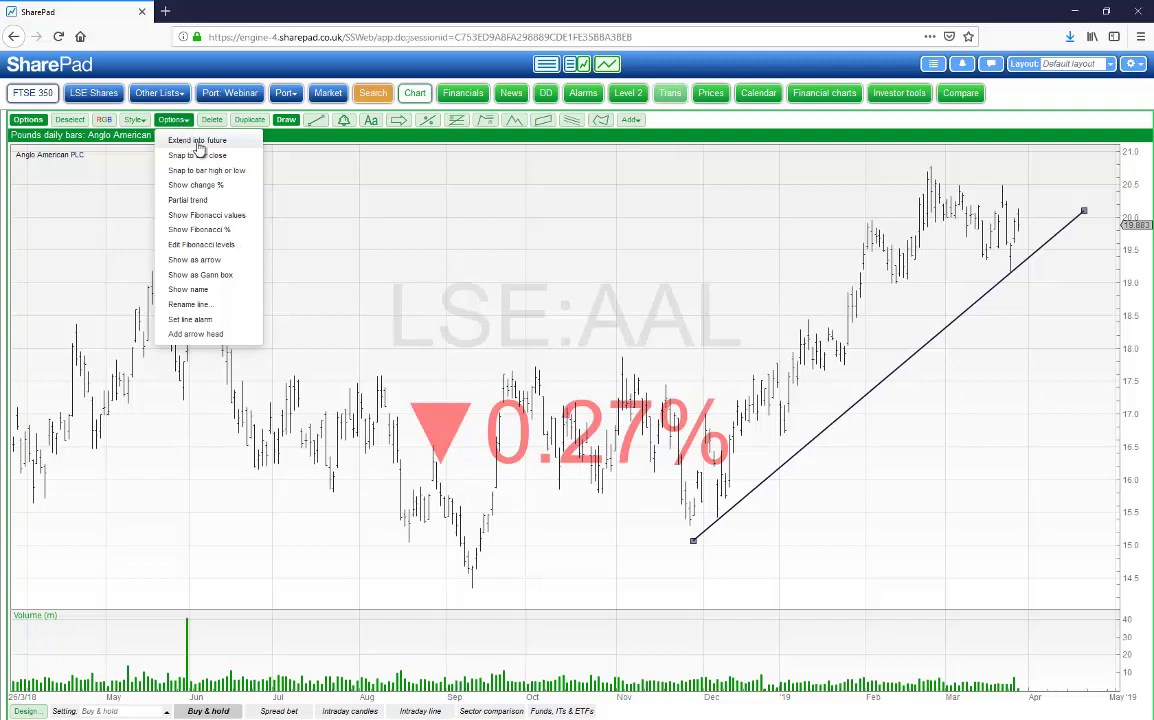
click(200, 141)
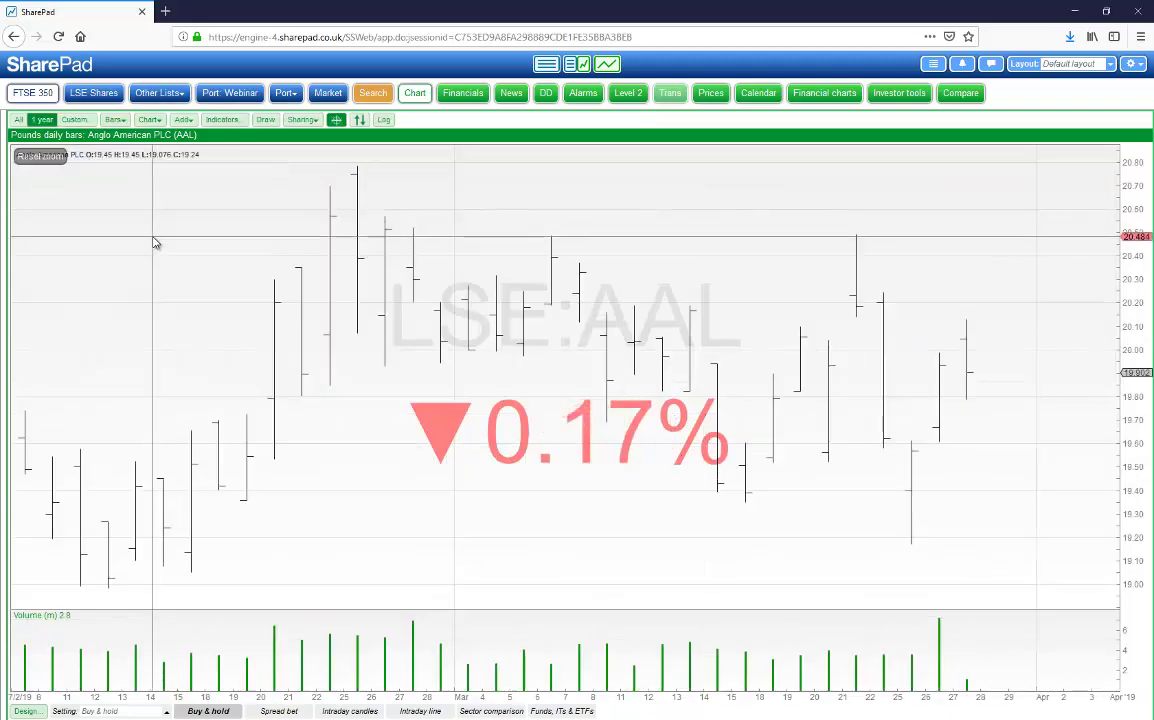
Step: Draw a trendline across the February–March bars, snap it to bar closes, and reposition its left end
mouse_move(153, 237)
mouse_down()
mouse_move(211, 260)
mouse_move(1011, 415)
mouse_move(1004, 438)
mouse_up()
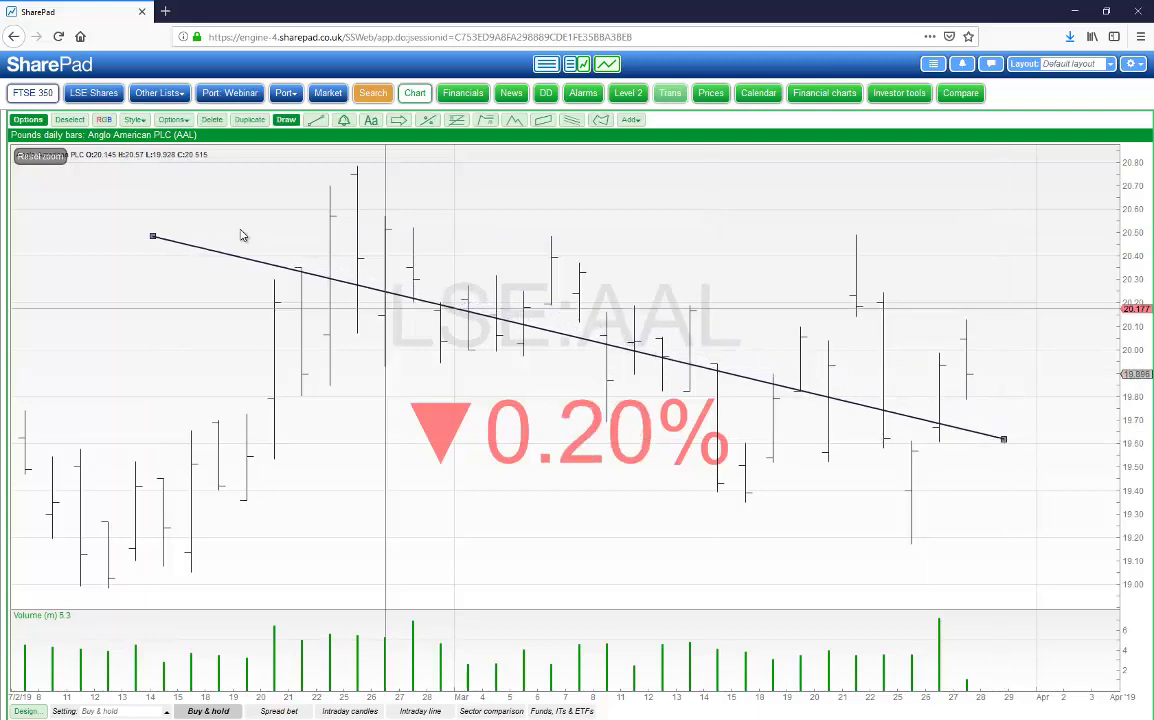
click(174, 120)
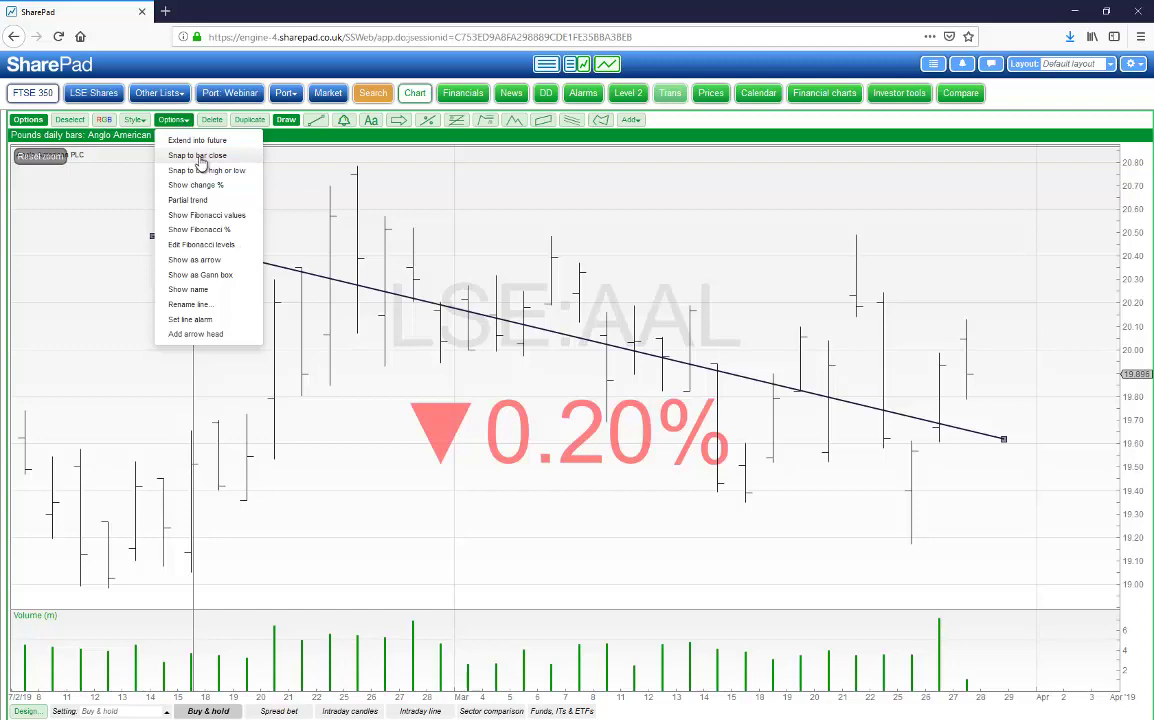
click(200, 157)
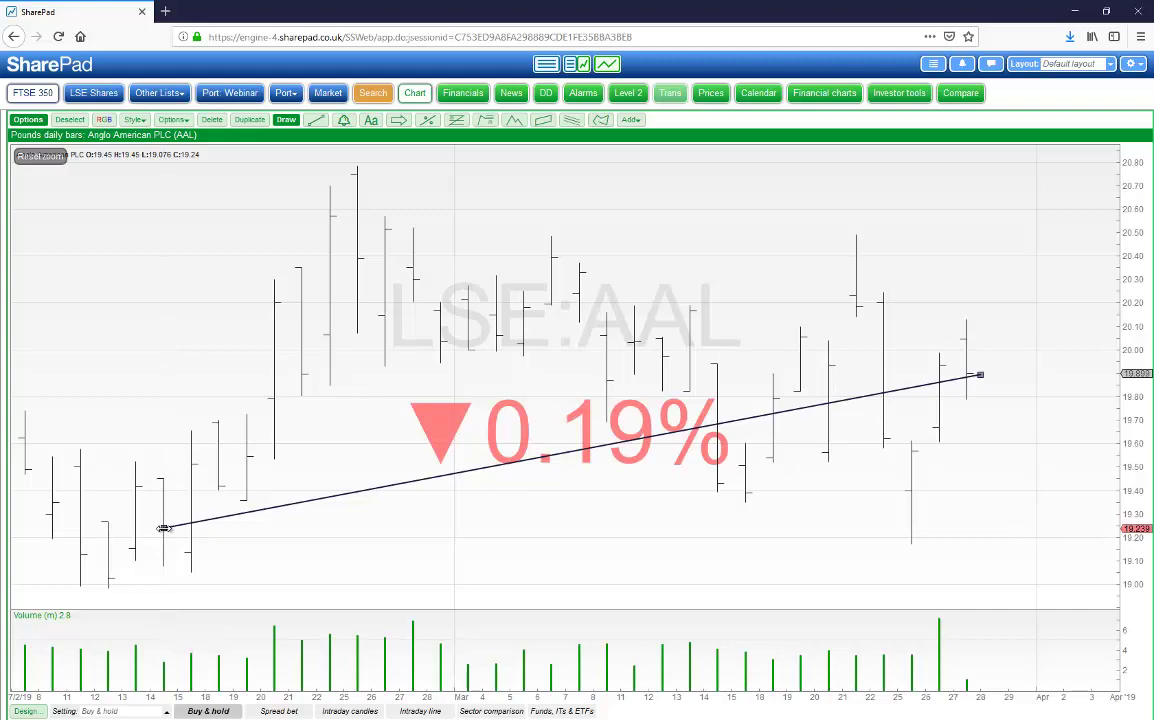
drag(163, 528, 210, 519)
drag(252, 512, 33, 552)
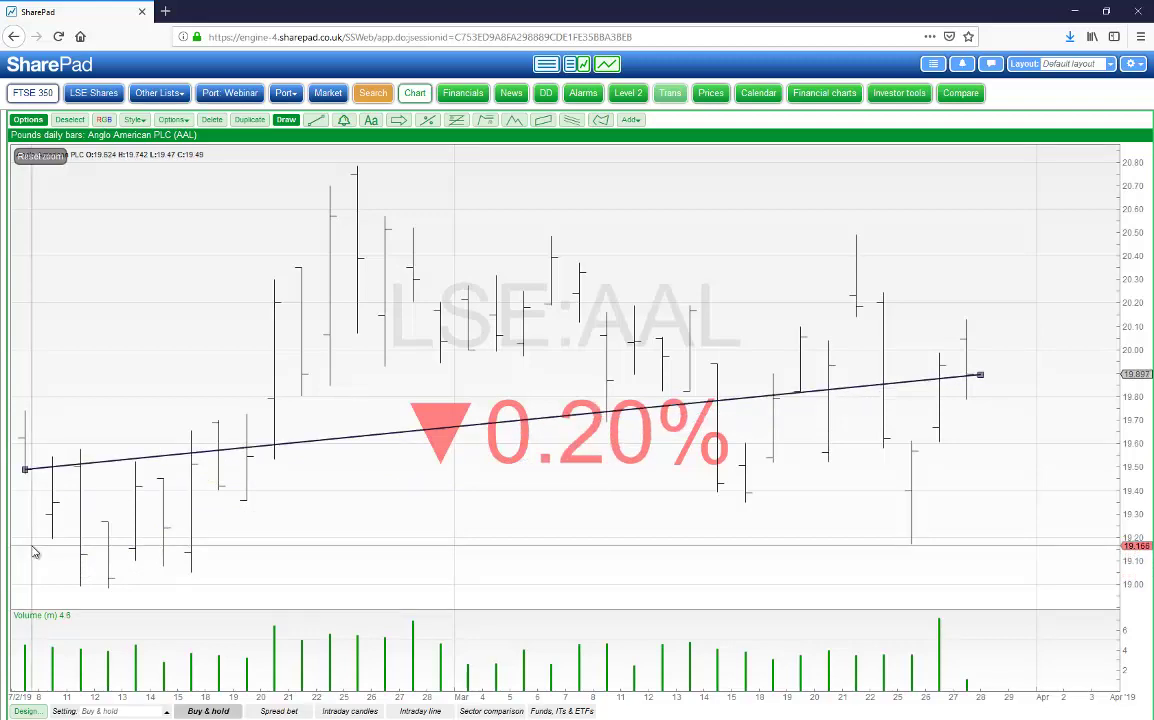
Step: Switch snapping to bar high or low and move the line's start onto a later February high
click(182, 121)
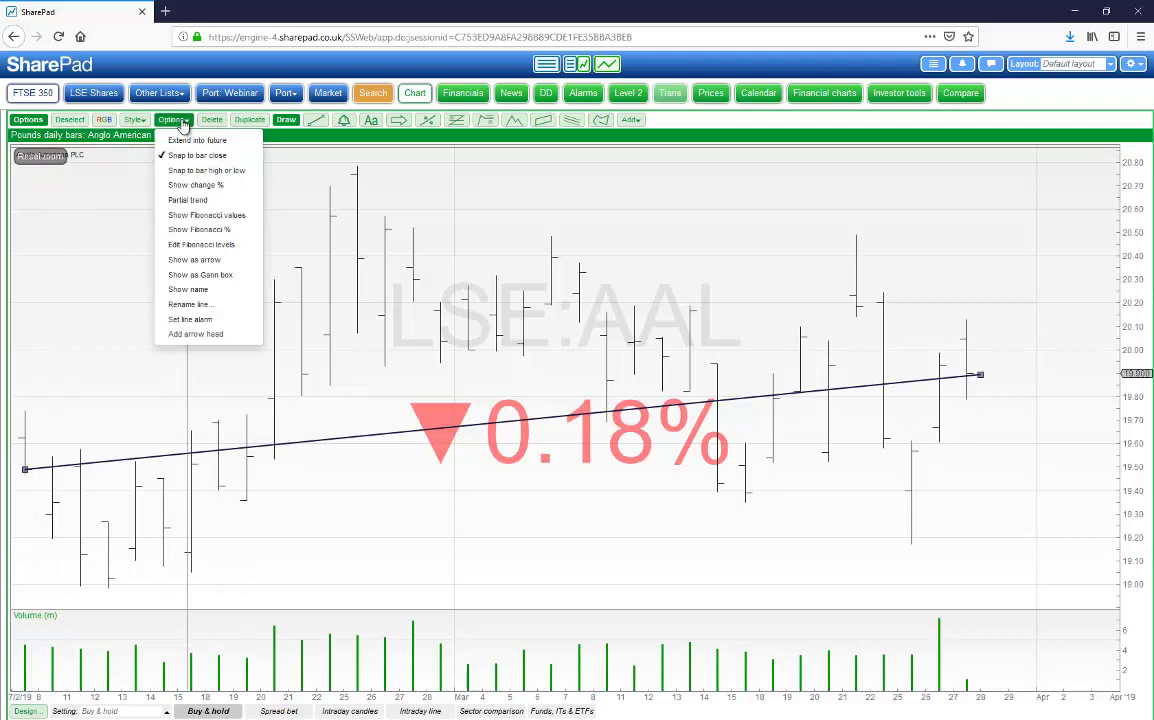
click(209, 171)
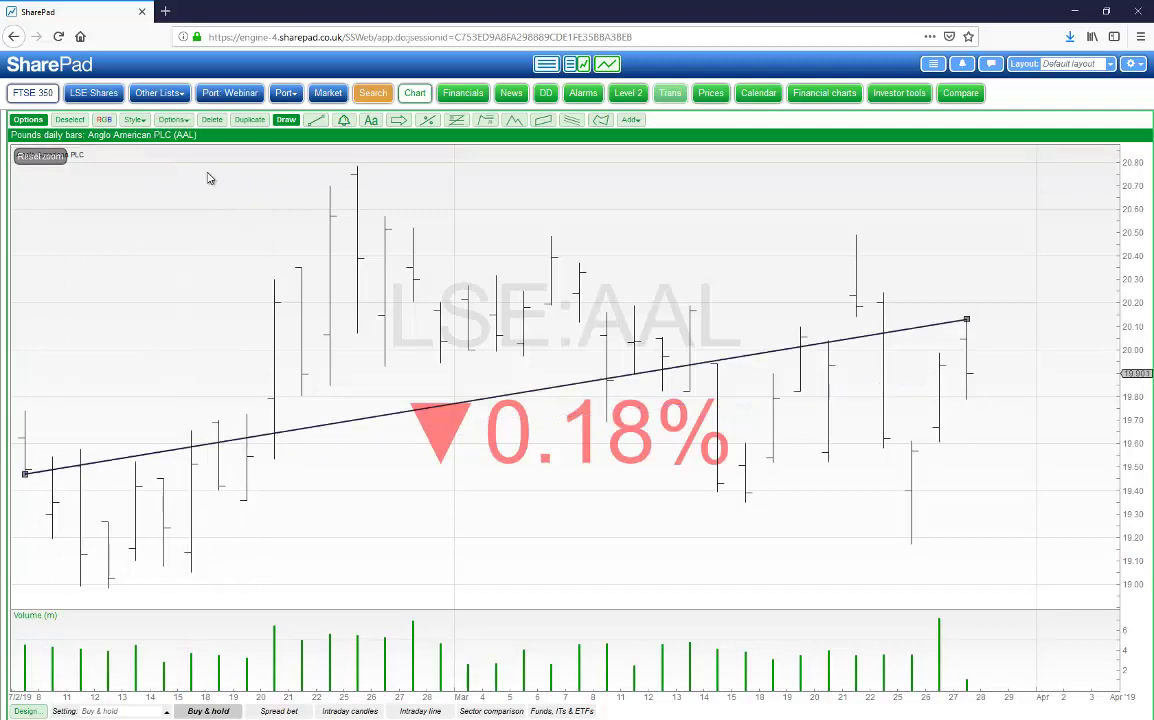
drag(25, 473, 274, 458)
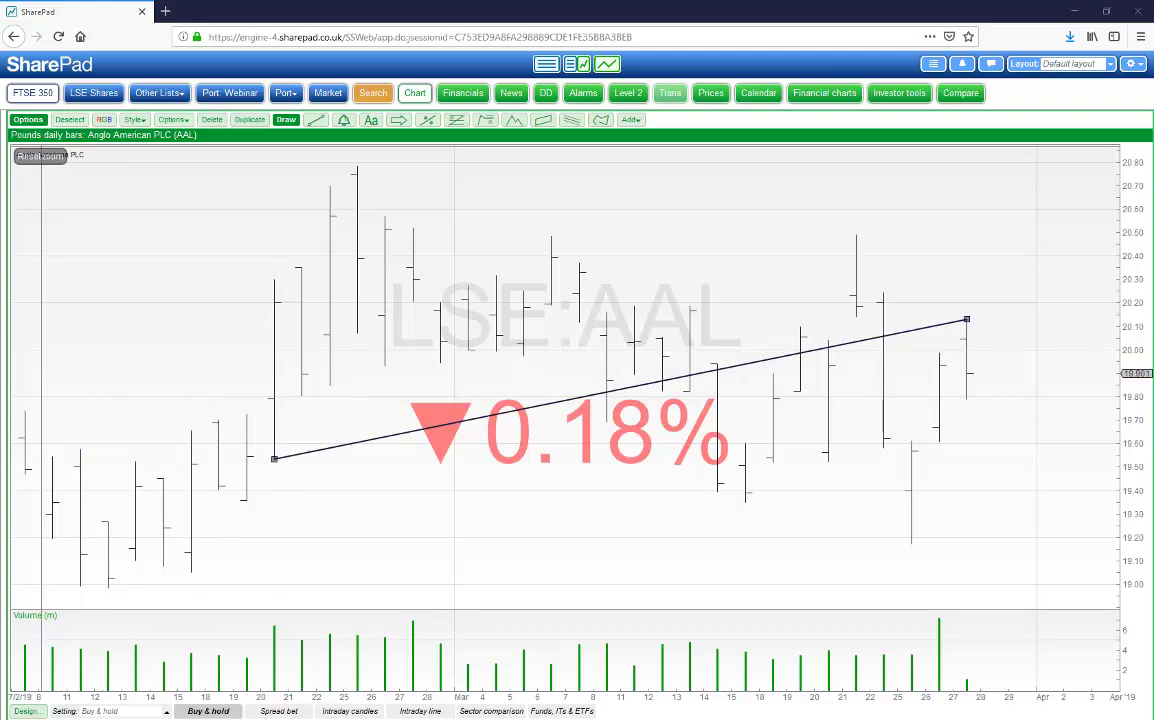
Step: Show the AAL trend line's +3.05% change and move the label above the line
click(174, 120)
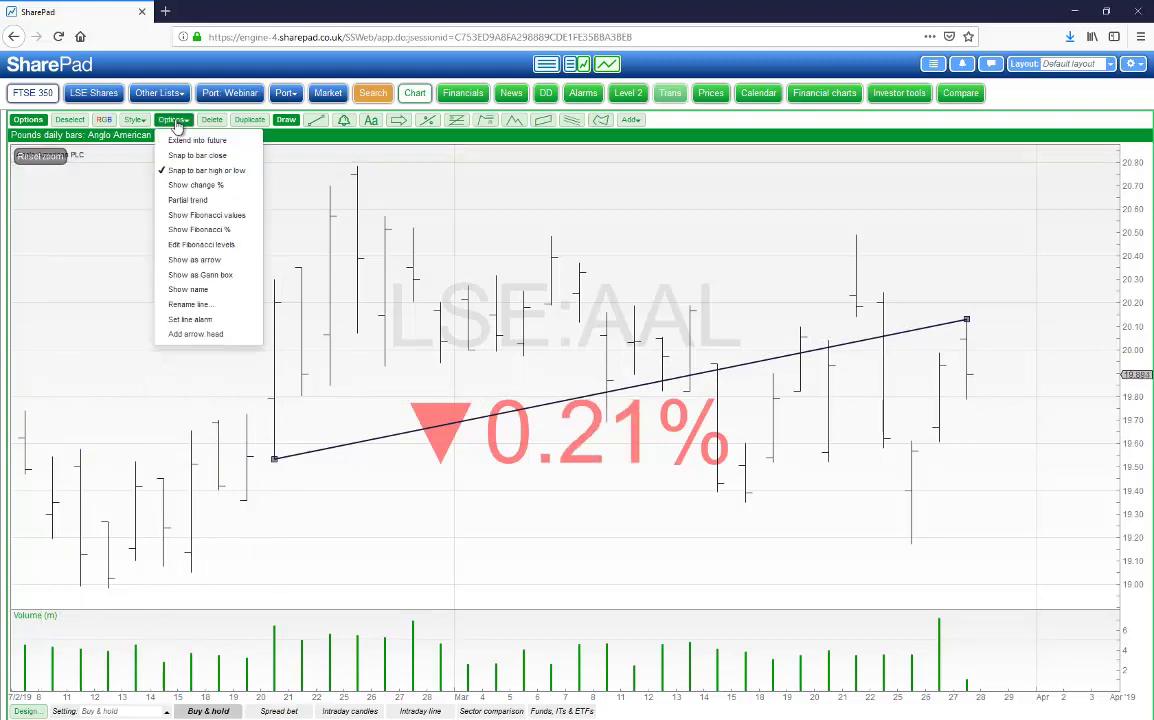
click(213, 186)
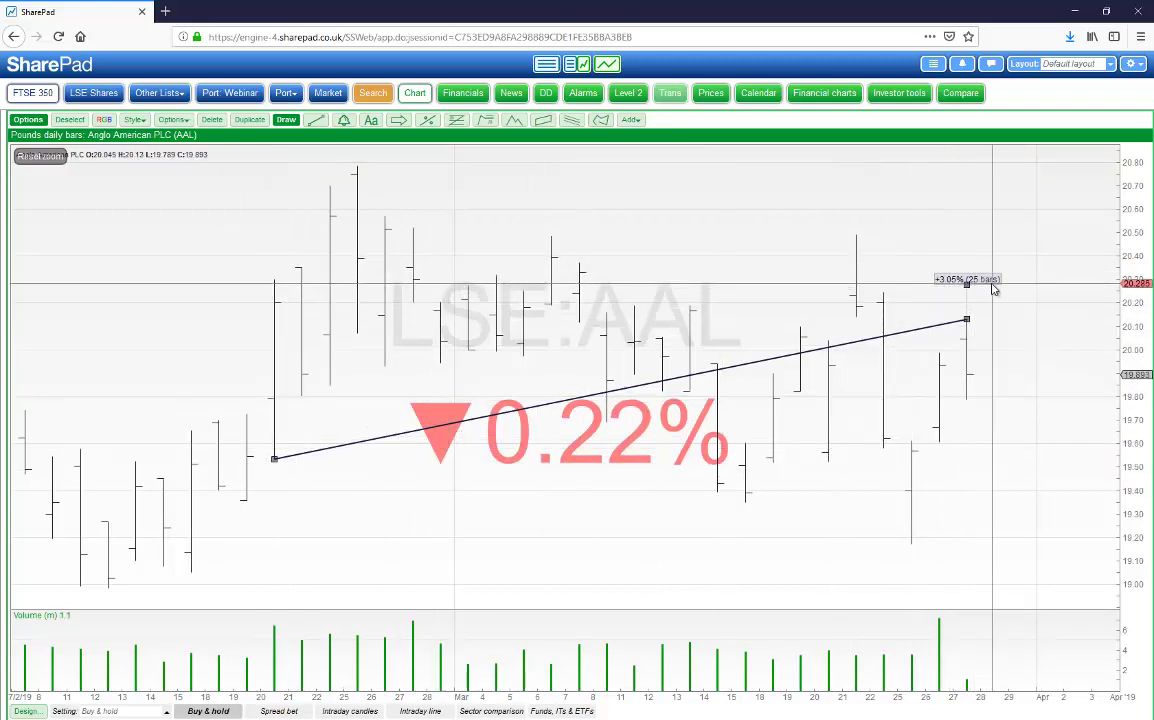
click(1036, 331)
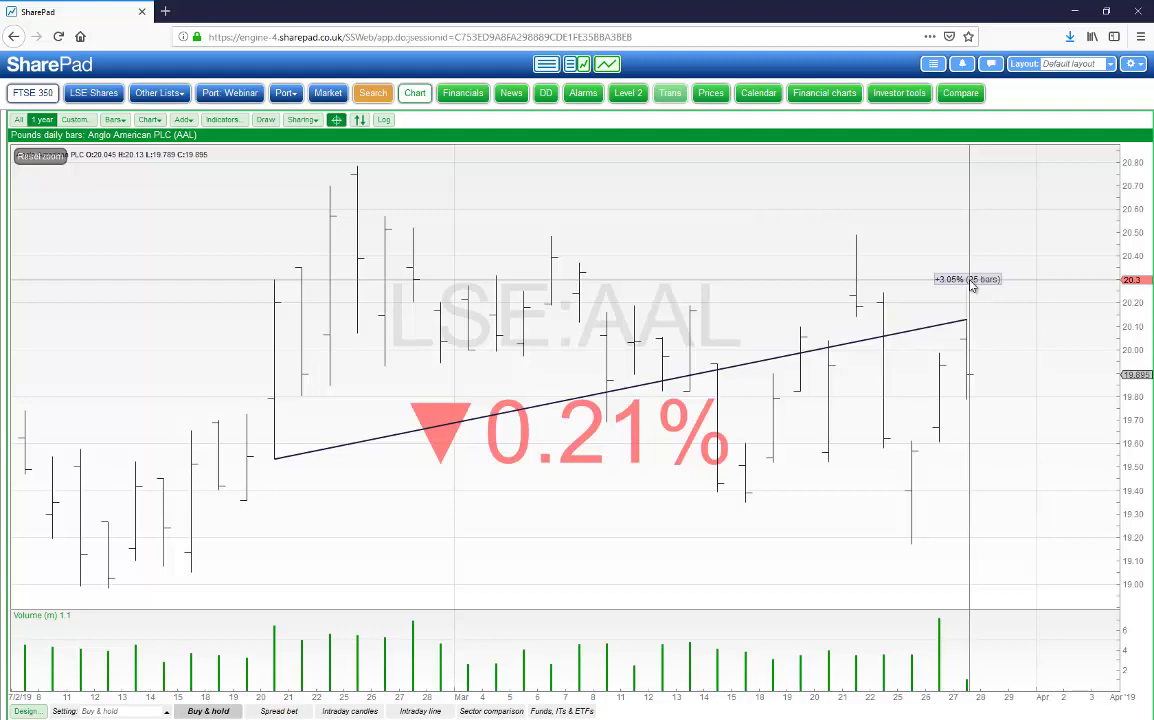
click(943, 324)
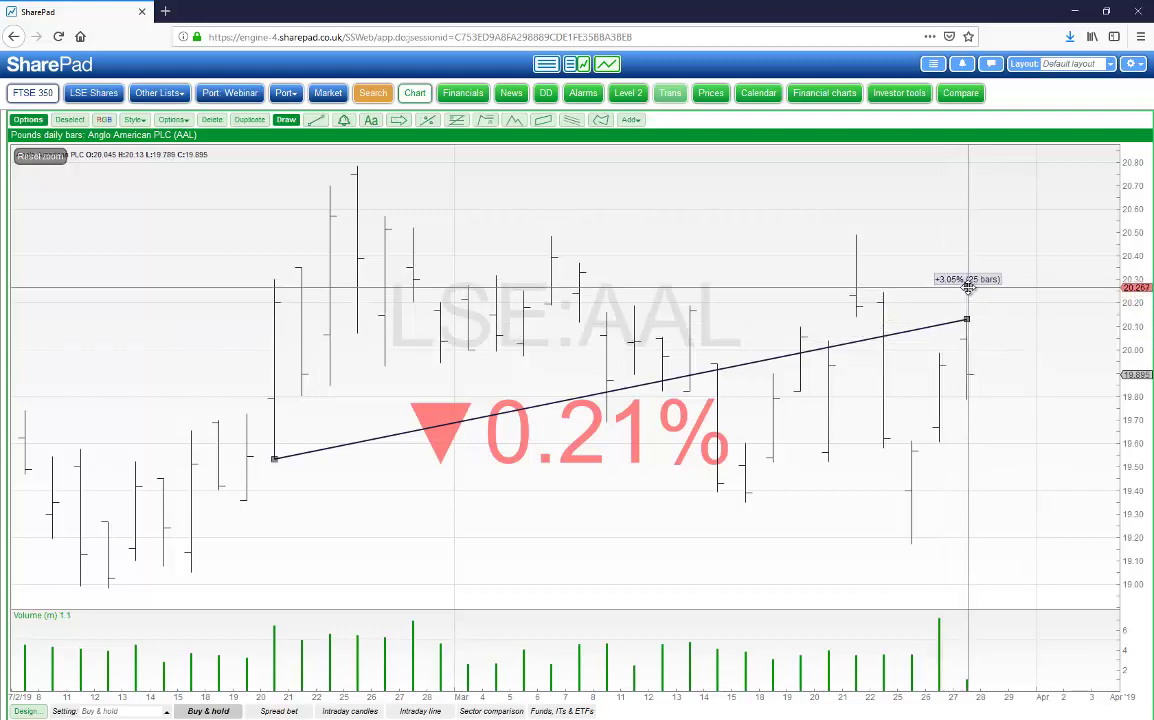
drag(968, 285, 718, 199)
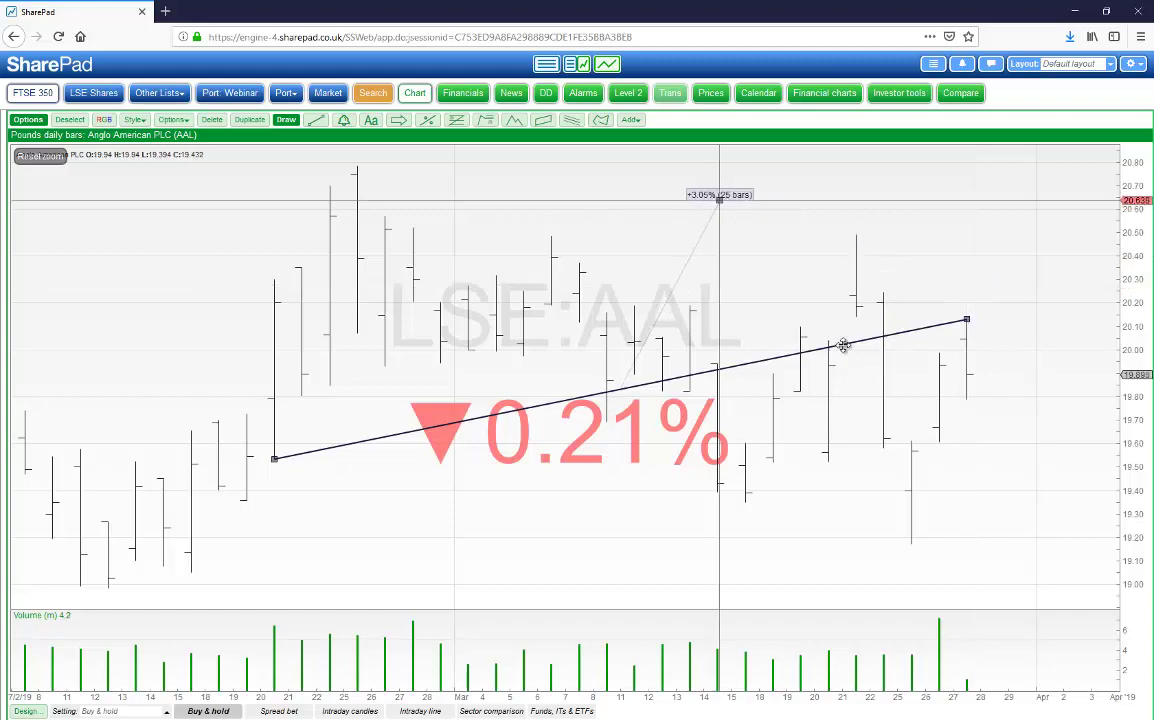
Step: Draw a falling −4.86% change line to the late-March low, then move to Antofagasta
click(428, 121)
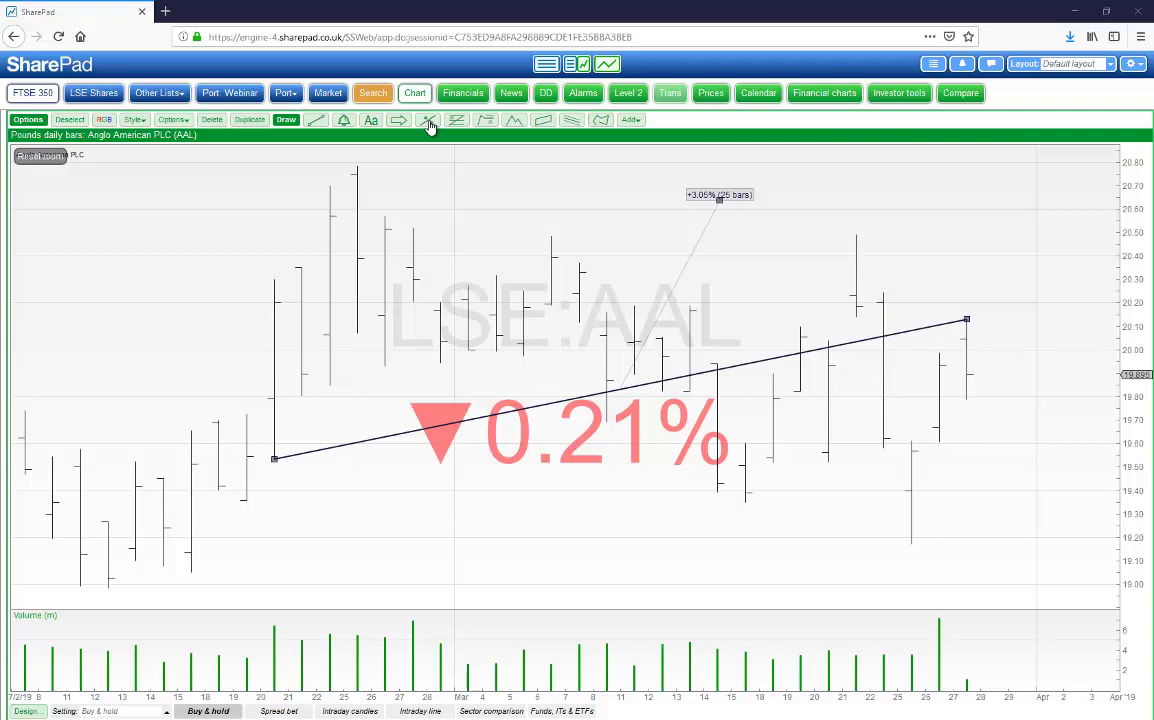
click(428, 122)
mouse_move(334, 216)
mouse_down()
mouse_move(466, 270)
mouse_move(665, 322)
mouse_move(912, 451)
mouse_up()
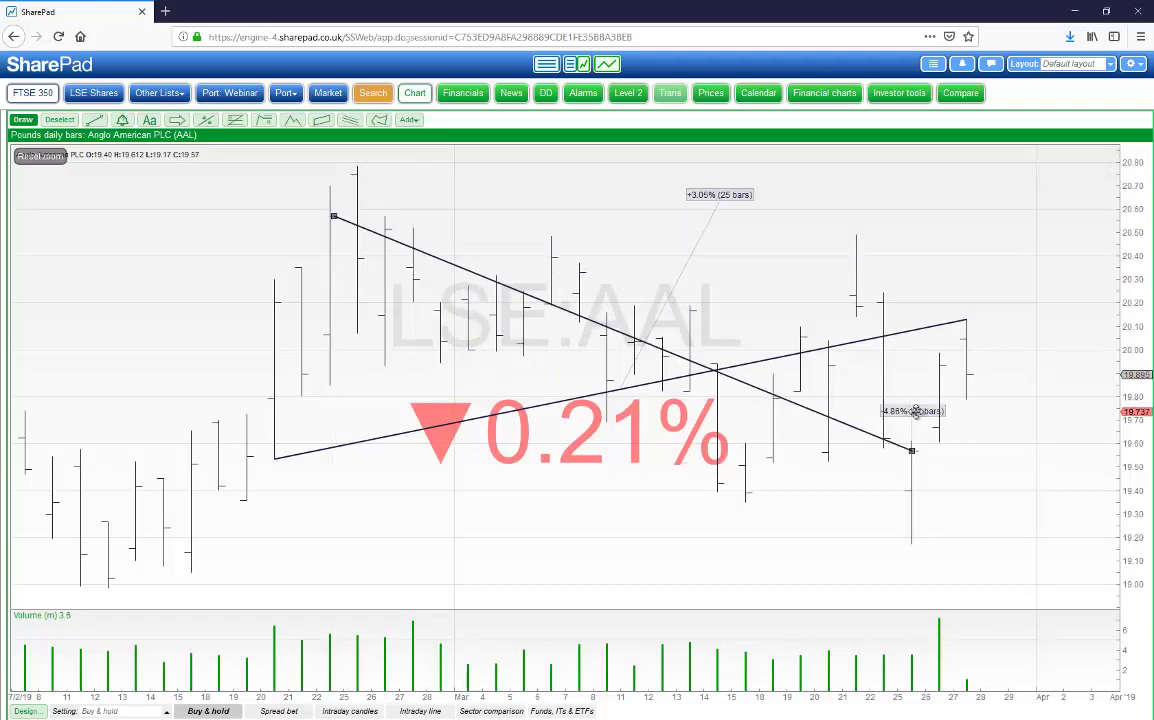
click(915, 412)
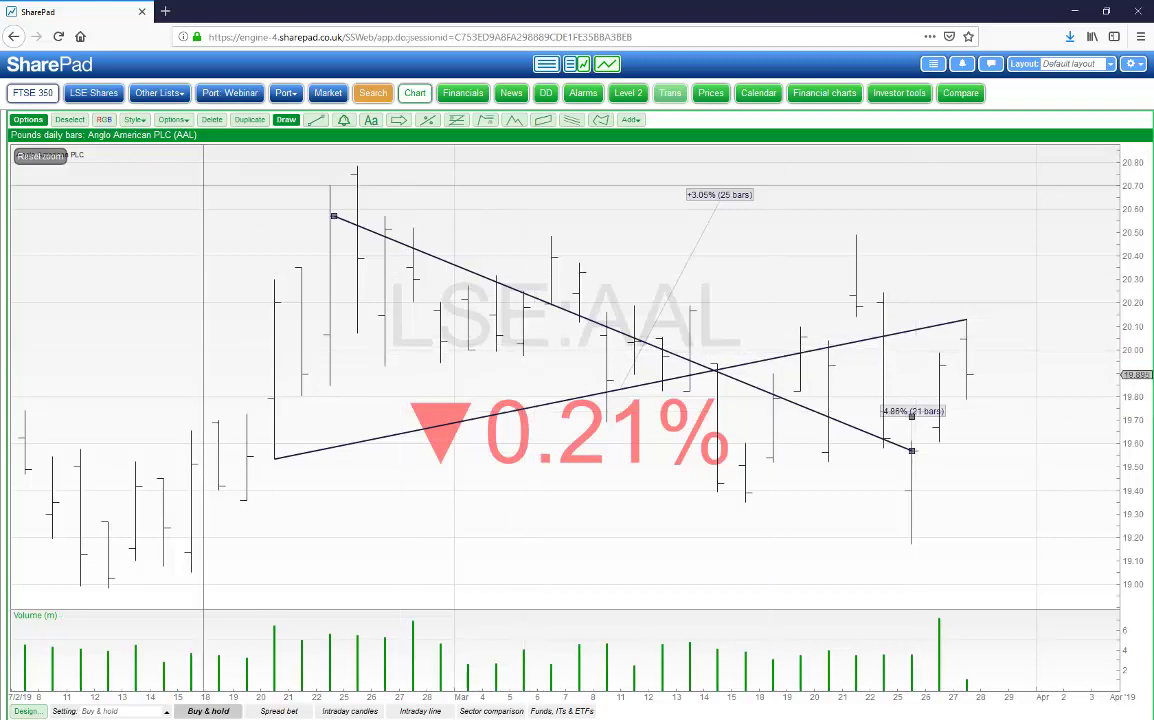
key(Down)
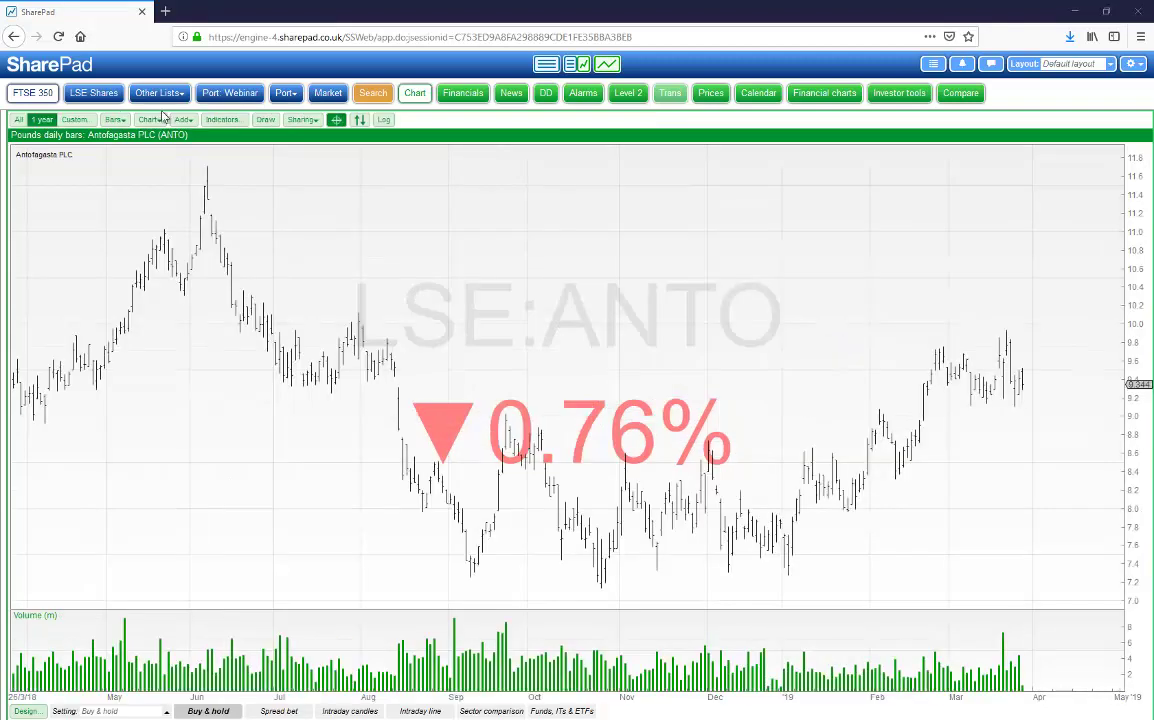
Step: Draw a Fibonacci retracement from 8.932 to 11.695, showing 38.2%, 50% and 61.8% levels
click(266, 120)
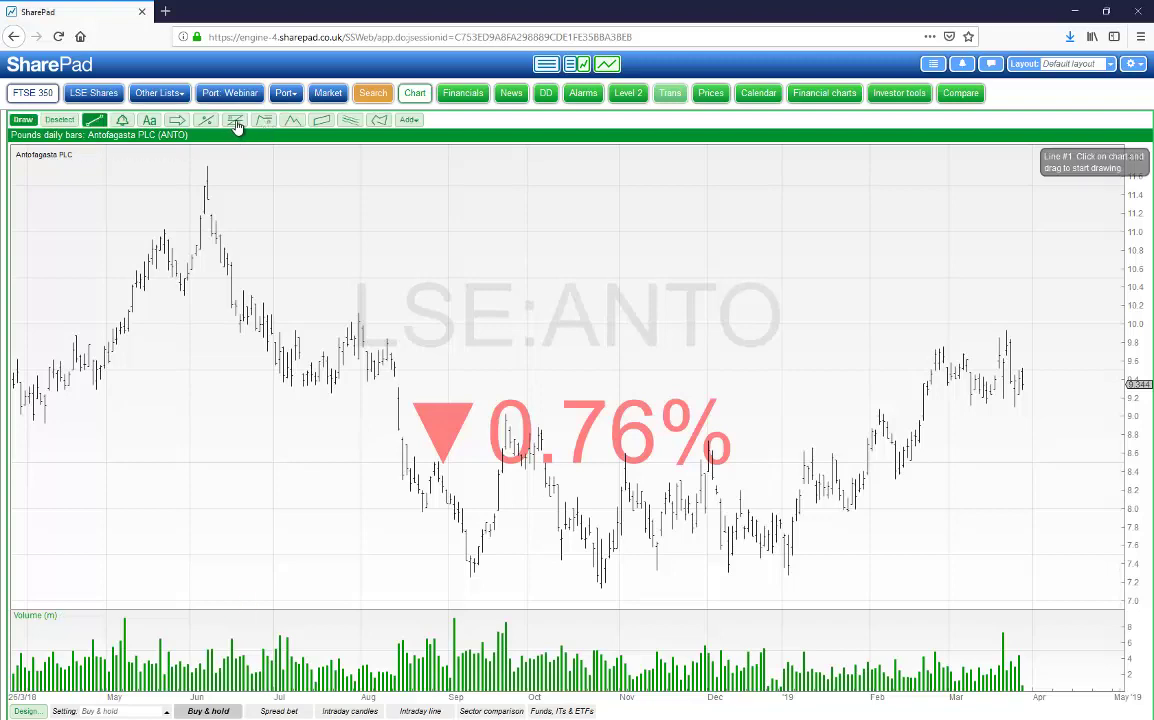
click(235, 120)
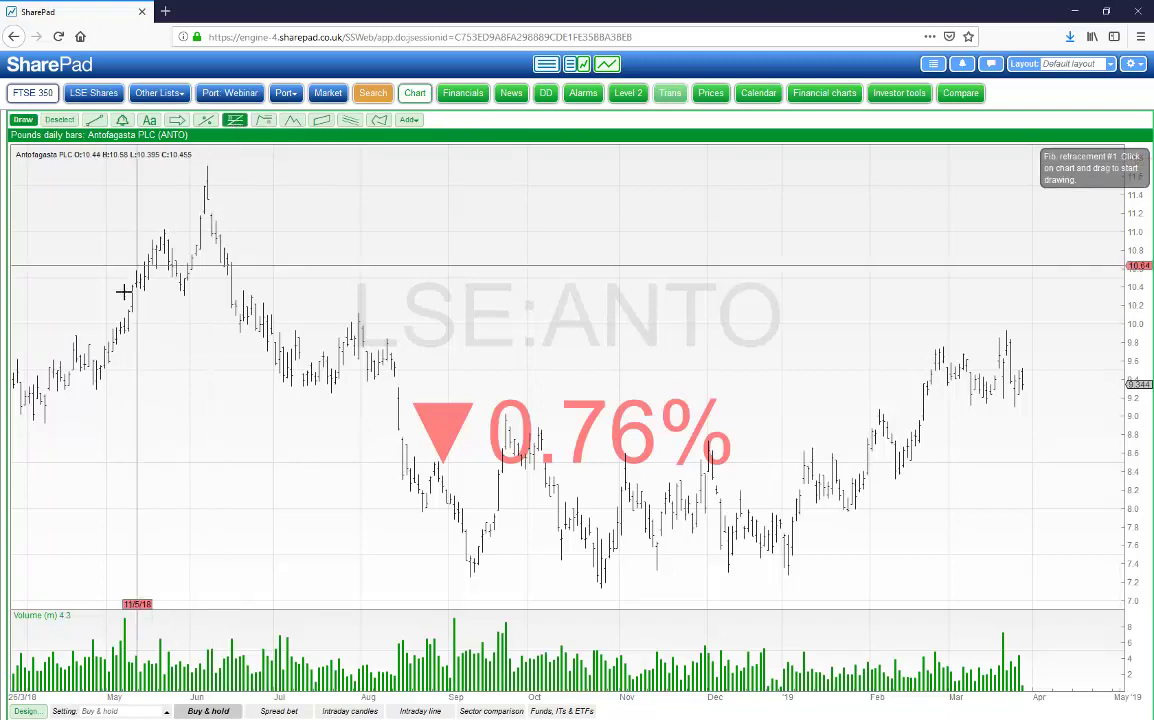
drag(46, 419, 209, 166)
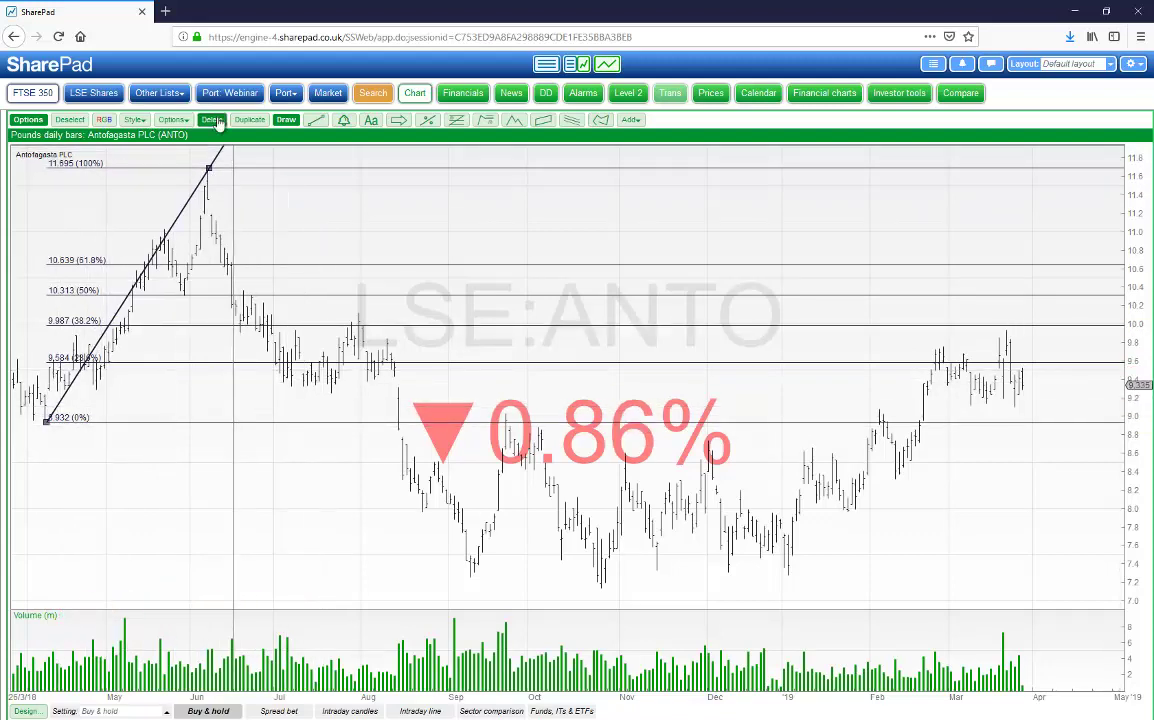
Step: Delete the Antofagasta Fibonacci retracement and redraw it downward from the June high
click(286, 119)
click(278, 121)
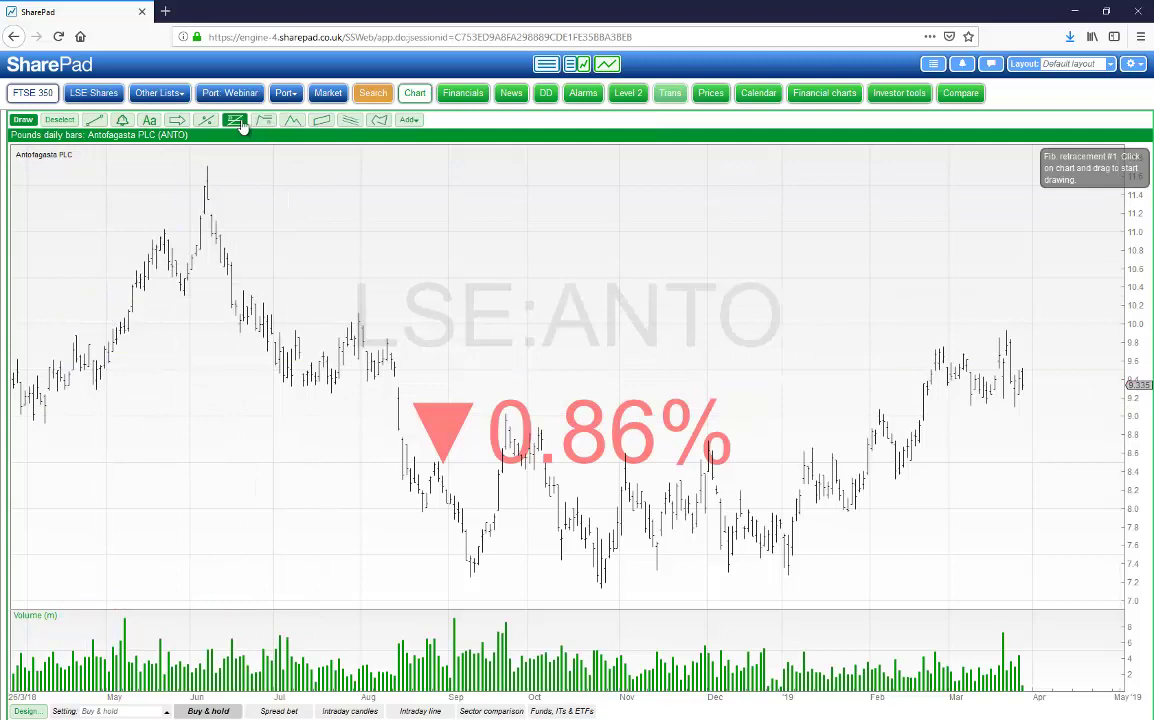
mouse_move(205, 167)
mouse_down()
mouse_move(90, 330)
mouse_move(43, 427)
mouse_up()
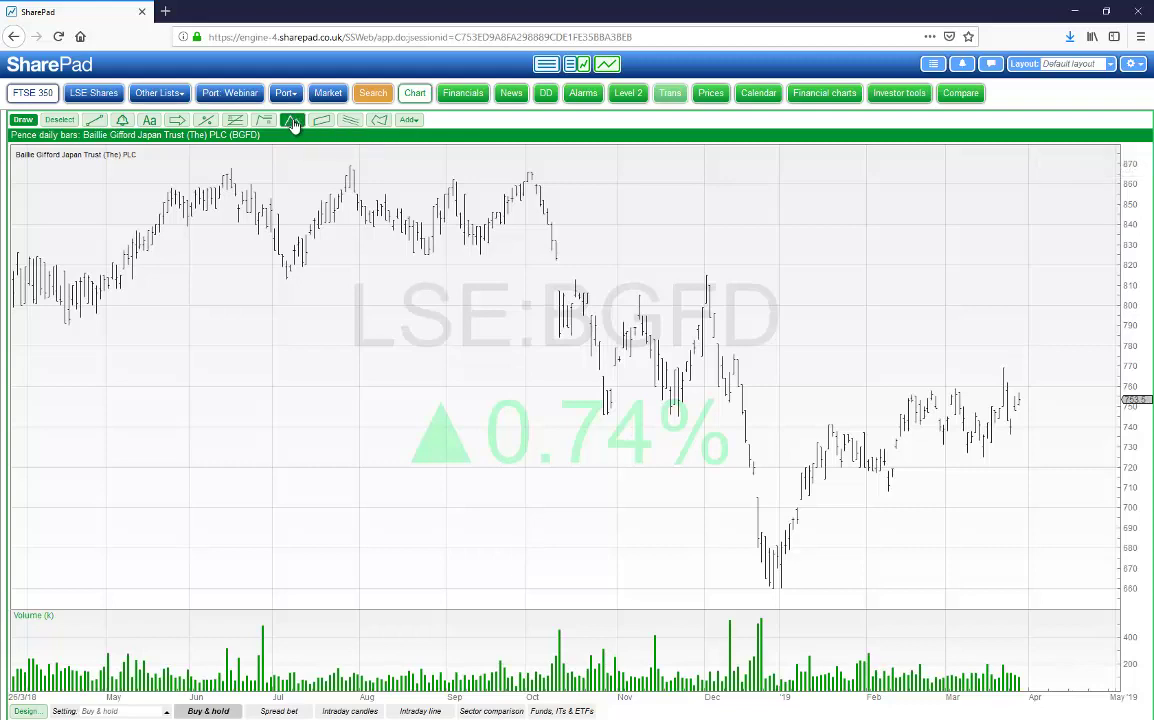
Step: Draw an XABCD wave pattern on BGFD from the October high and reposition its X point
click(293, 124)
drag(540, 197, 601, 366)
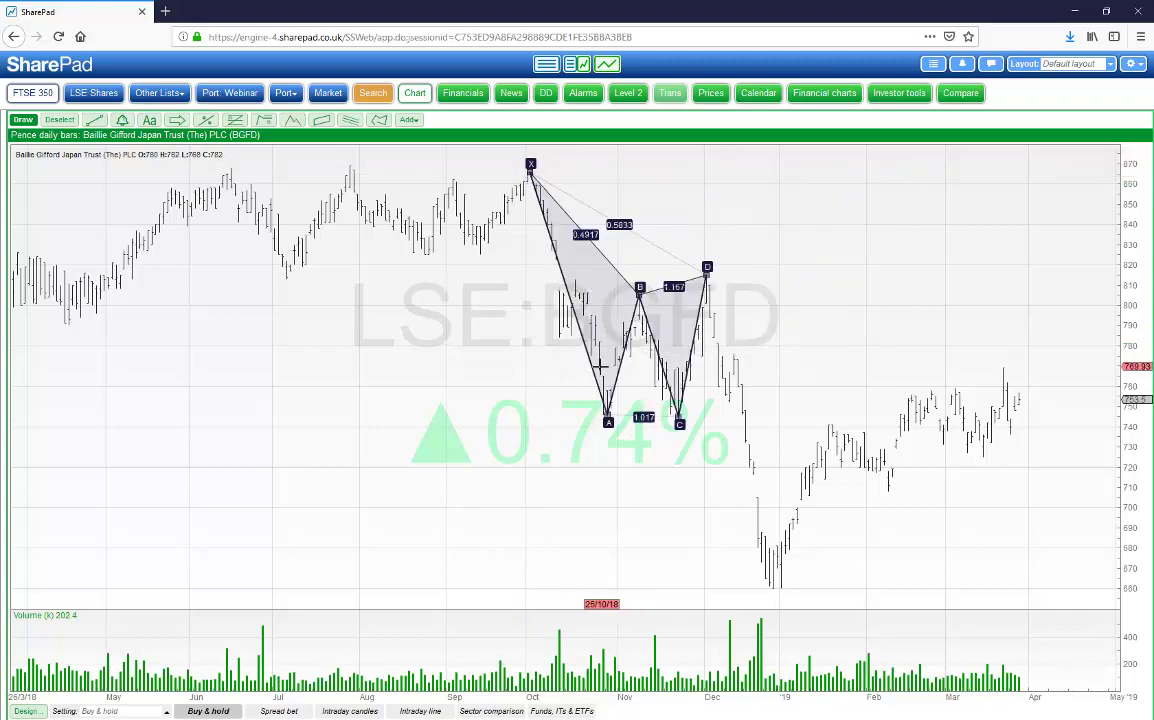
click(601, 366)
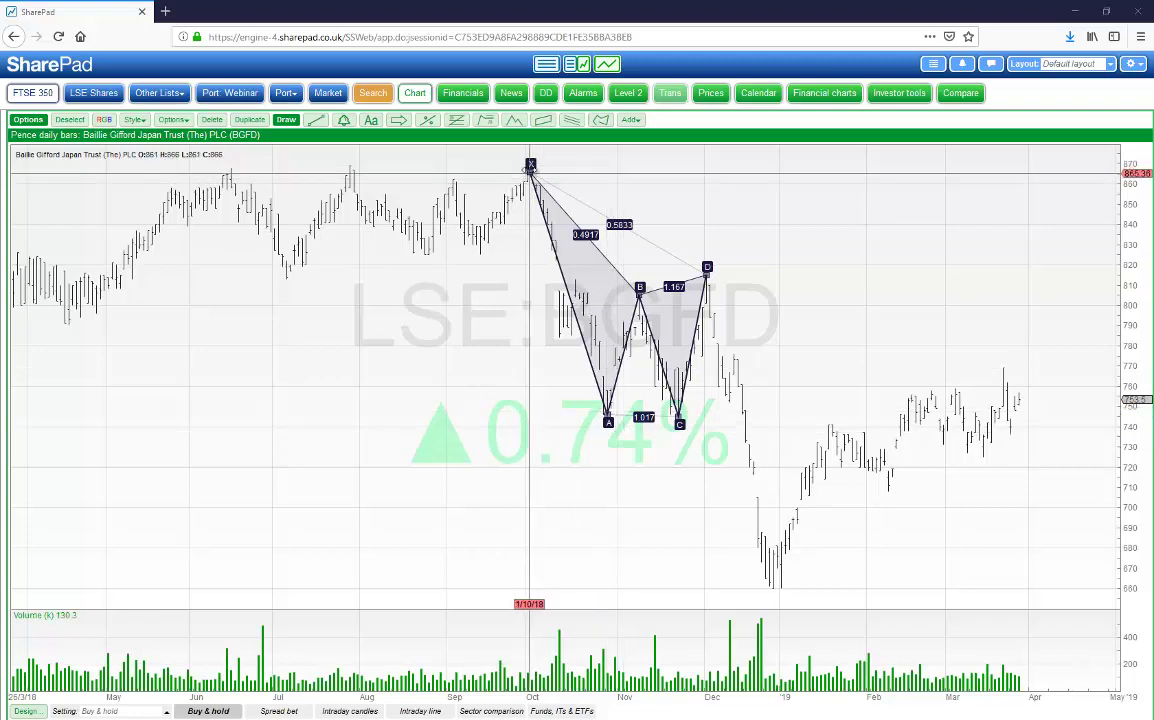
drag(517, 172, 351, 160)
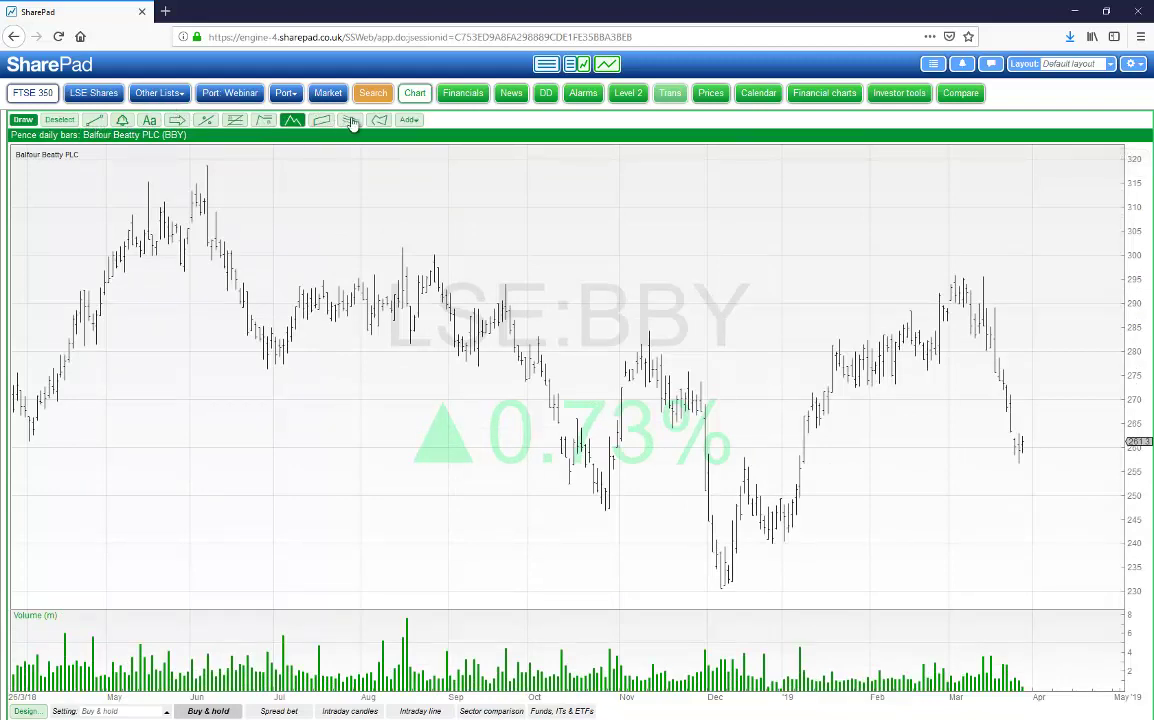
click(412, 121)
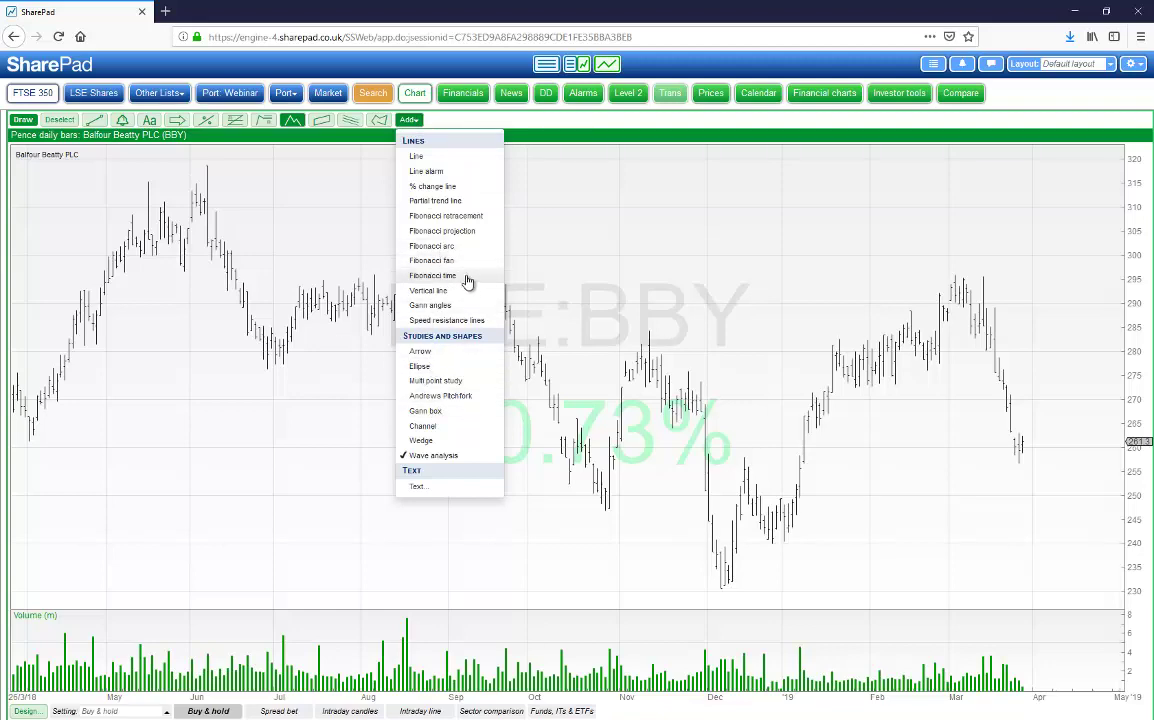
click(460, 412)
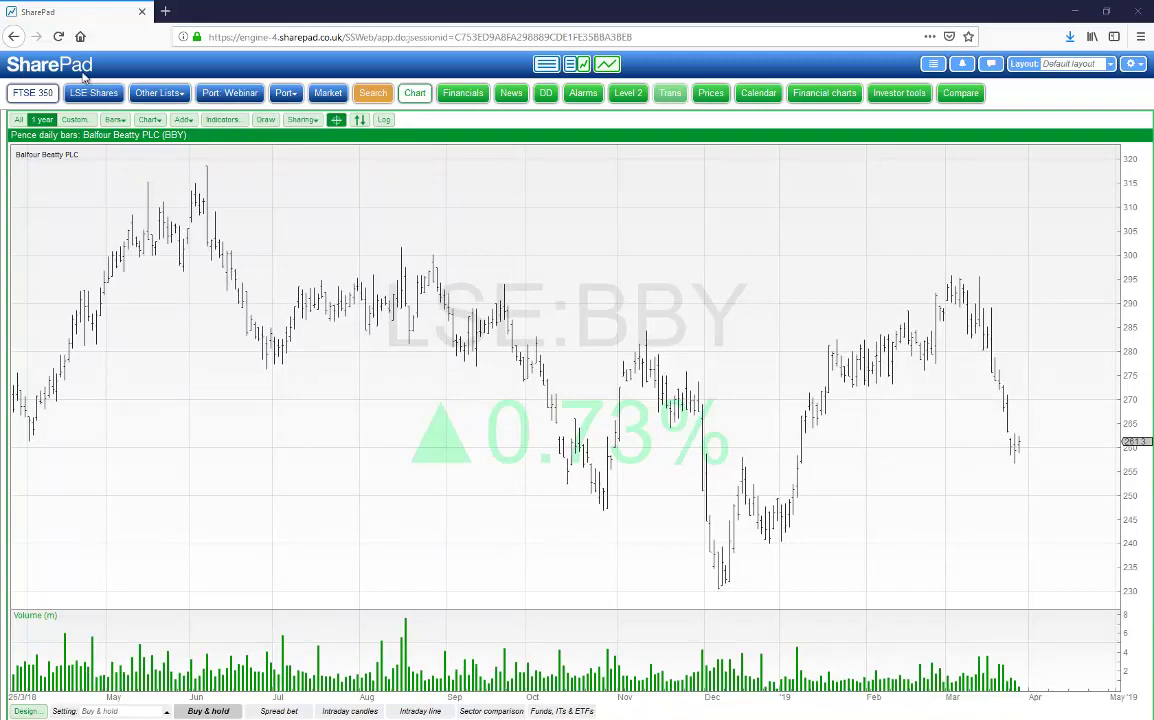
Step: Draw a rising trend line across the November and March highs, then check the Spread bet setting
drag(595, 341, 1019, 263)
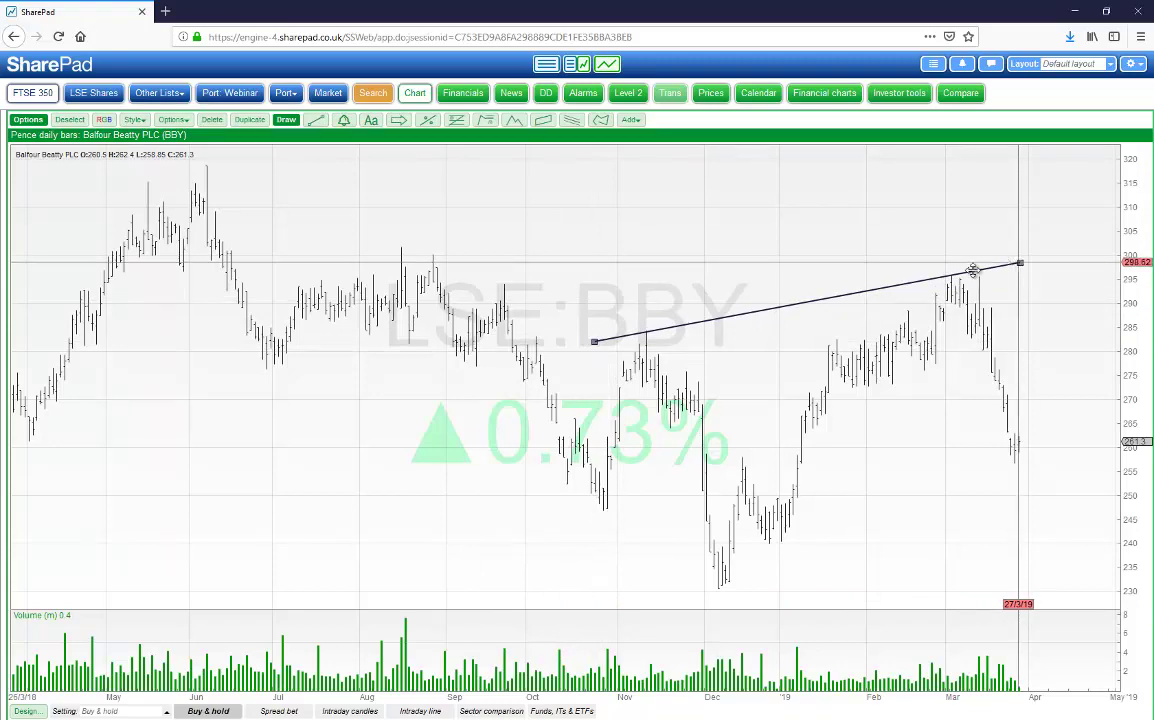
click(278, 711)
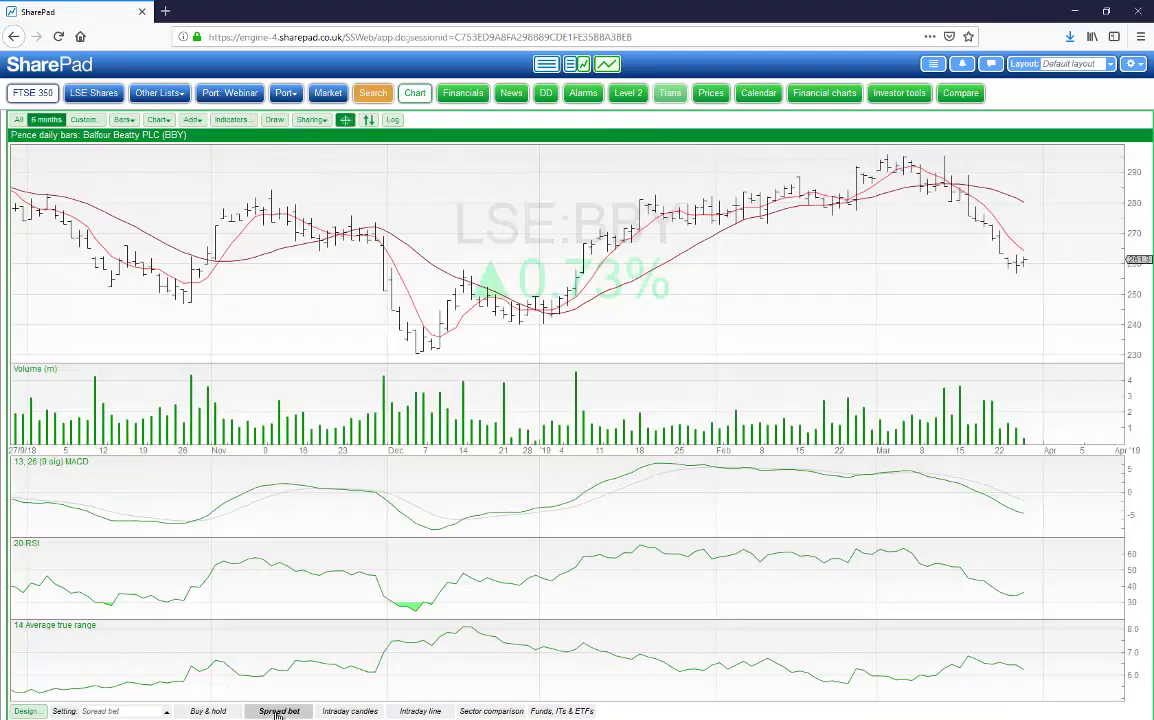
click(212, 711)
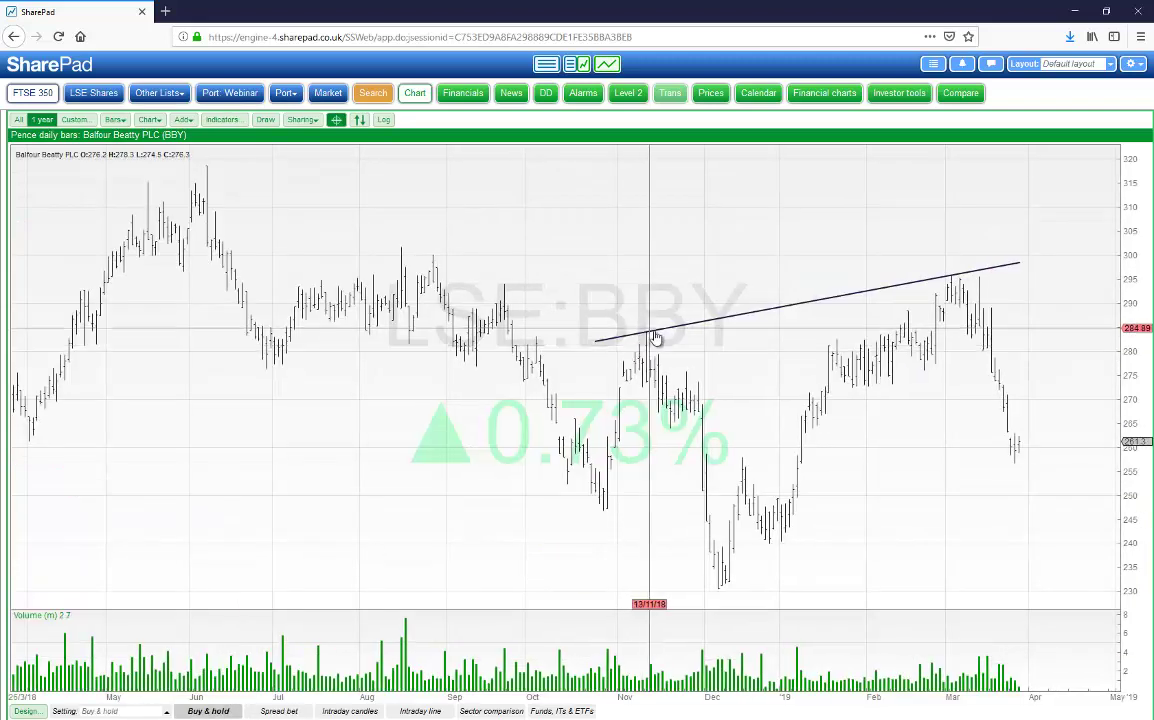
Step: Untick 'Show on this setting only' for the trend line and confirm it appears under Spread bet
click(657, 330)
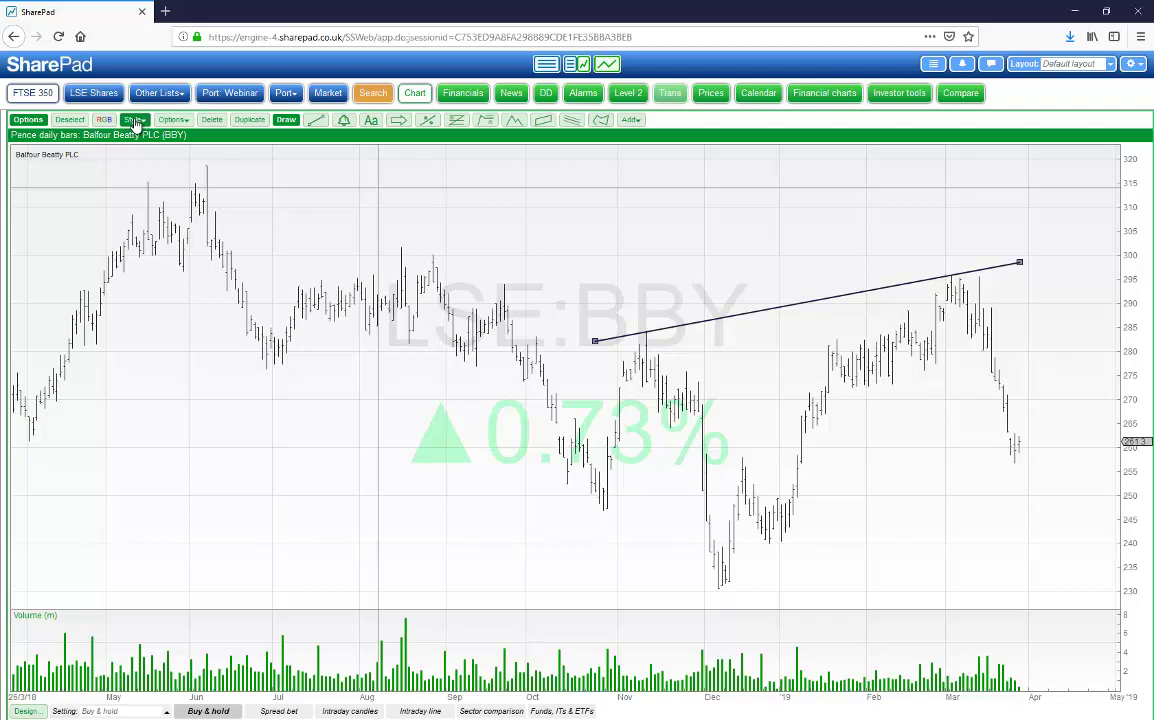
click(135, 120)
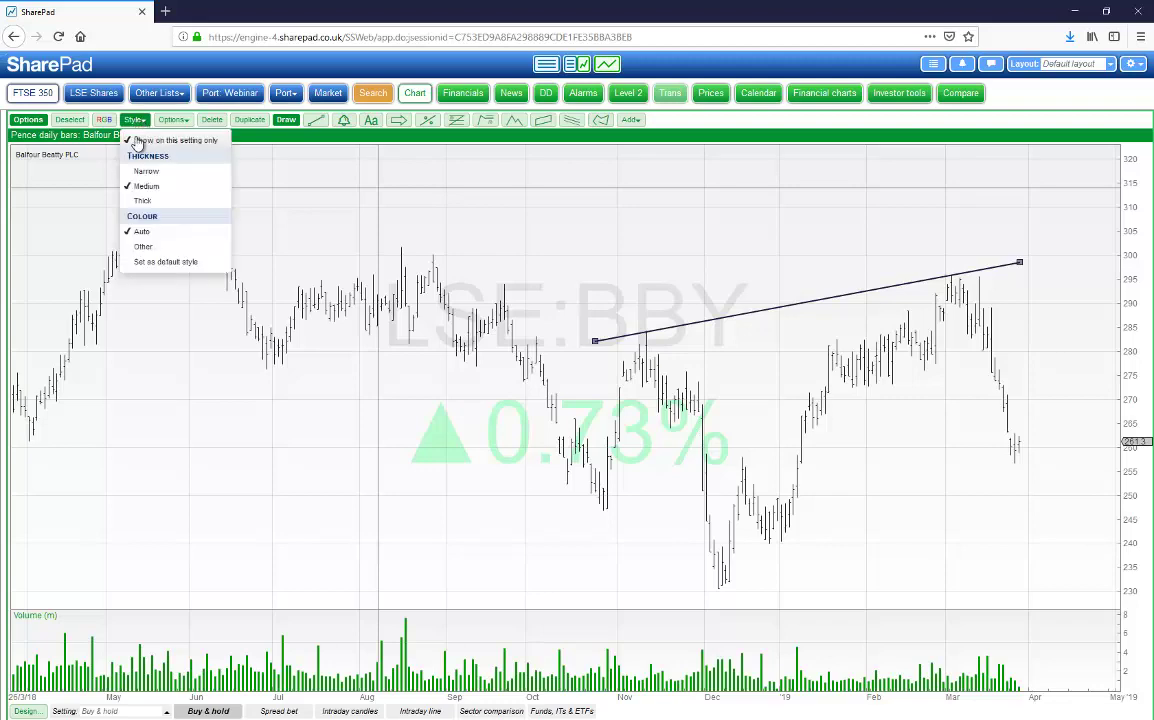
click(193, 142)
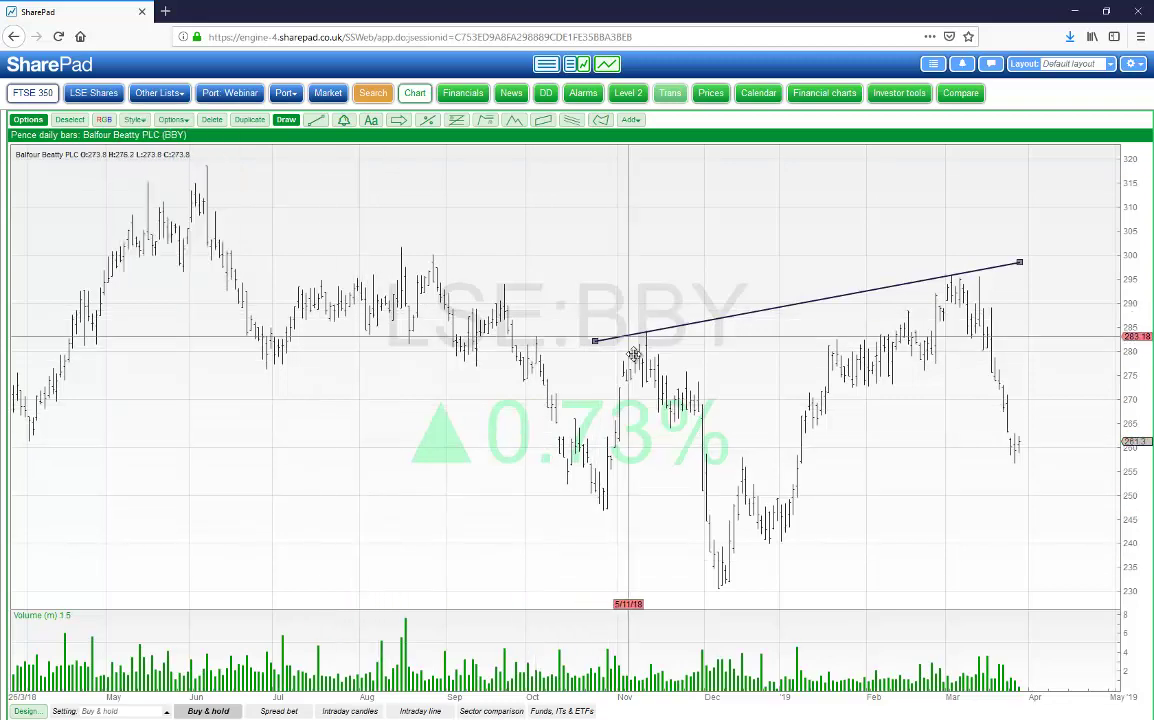
click(278, 711)
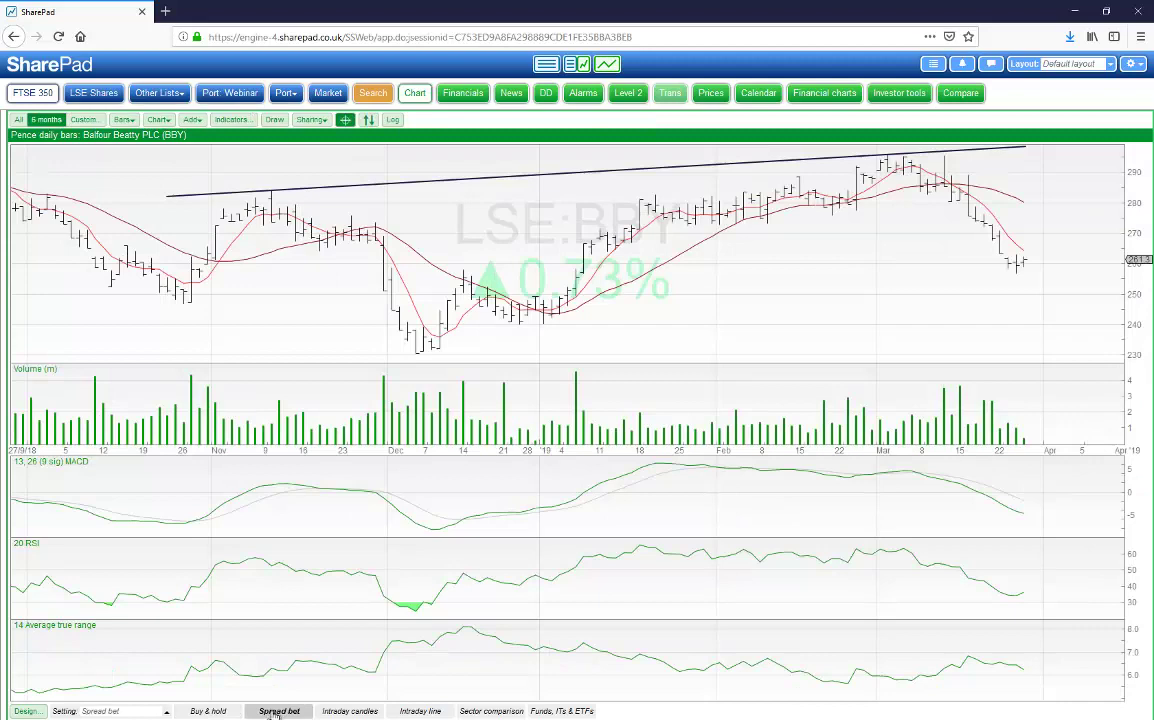
click(207, 711)
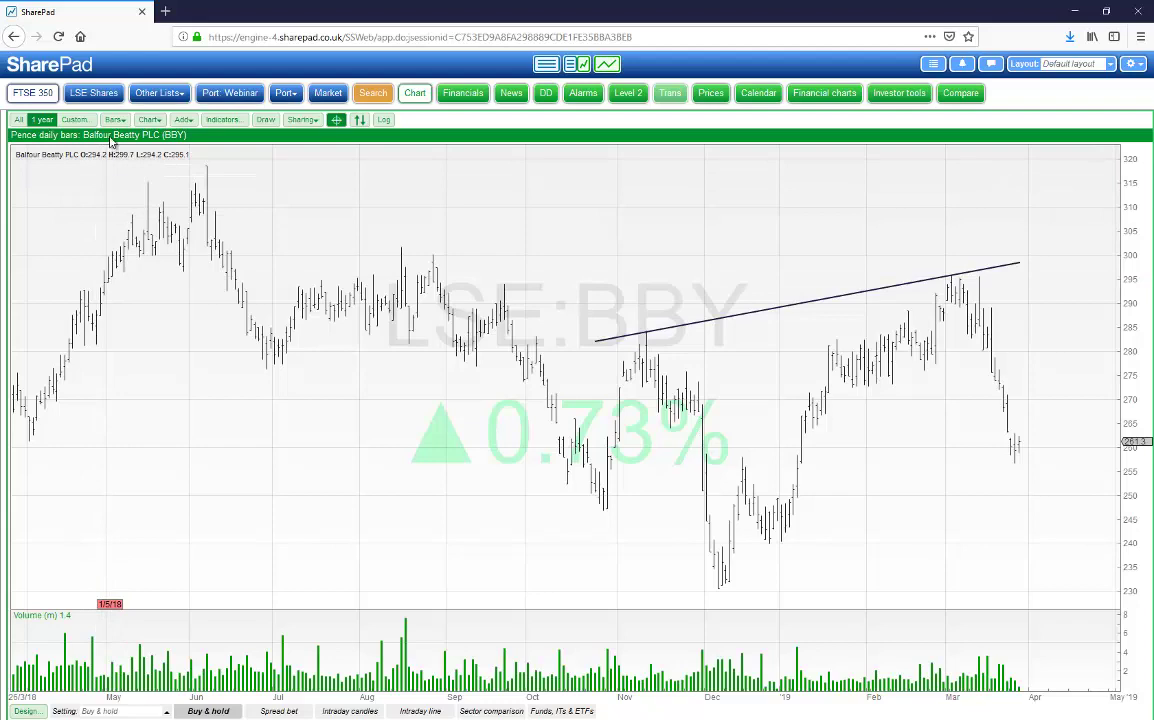
click(665, 327)
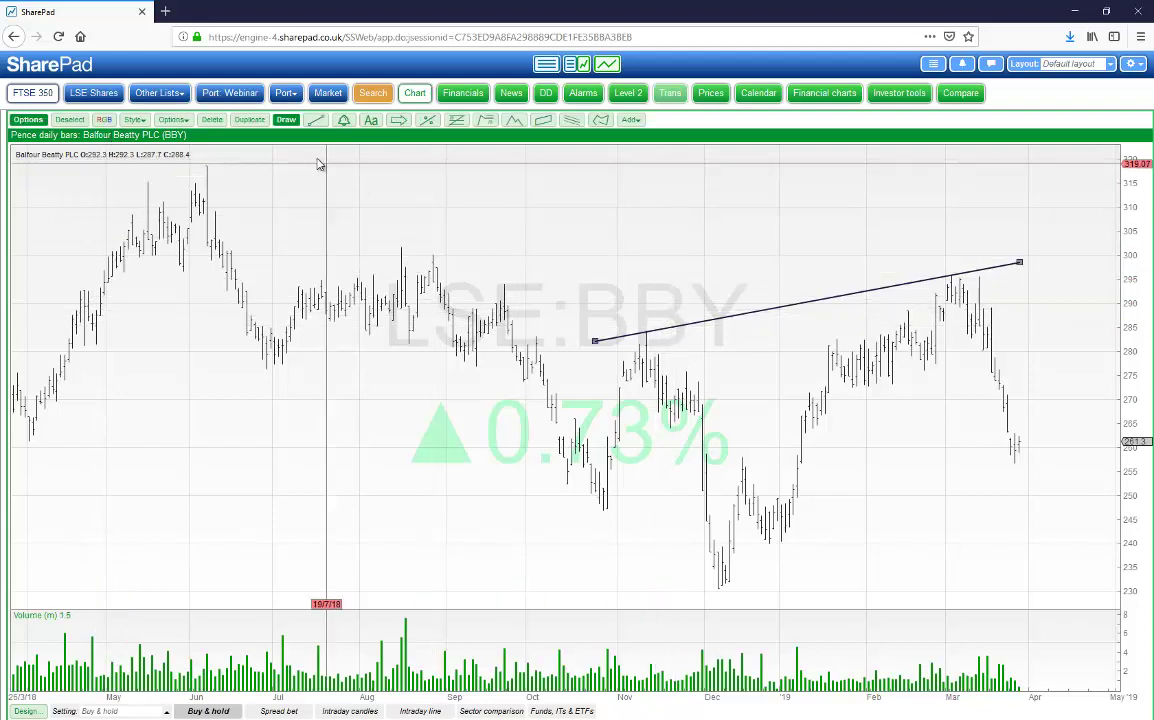
Step: Reopen the style options for the Balfour Beatty trend line
click(134, 119)
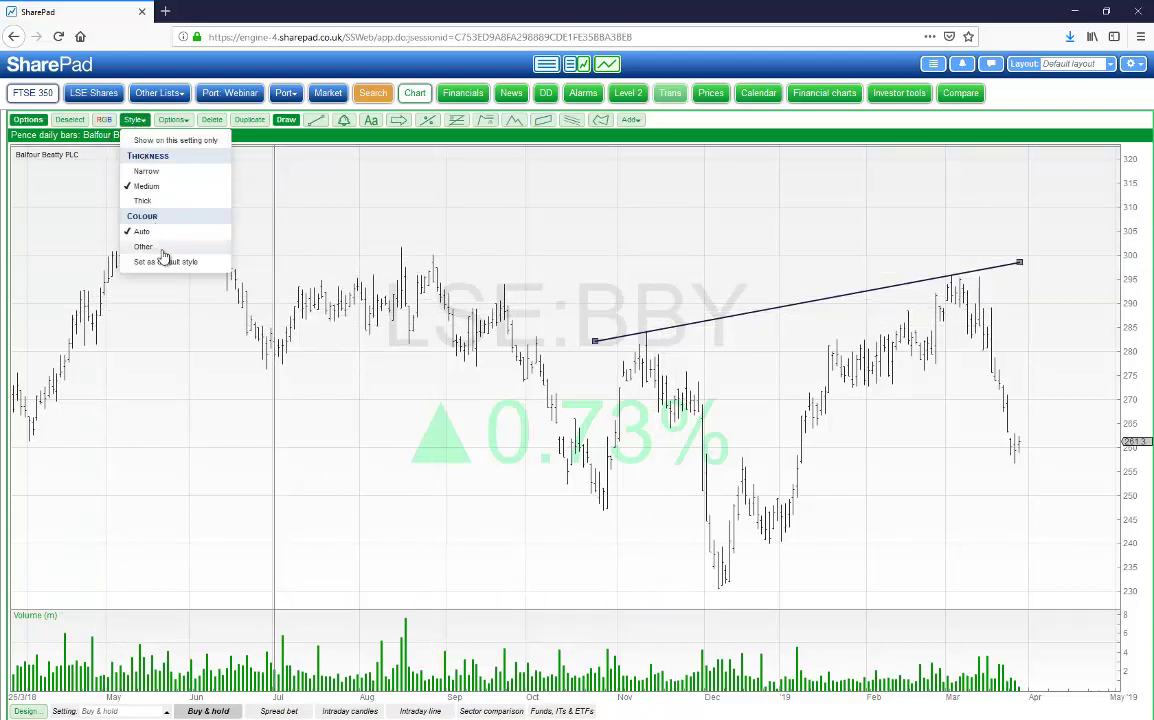